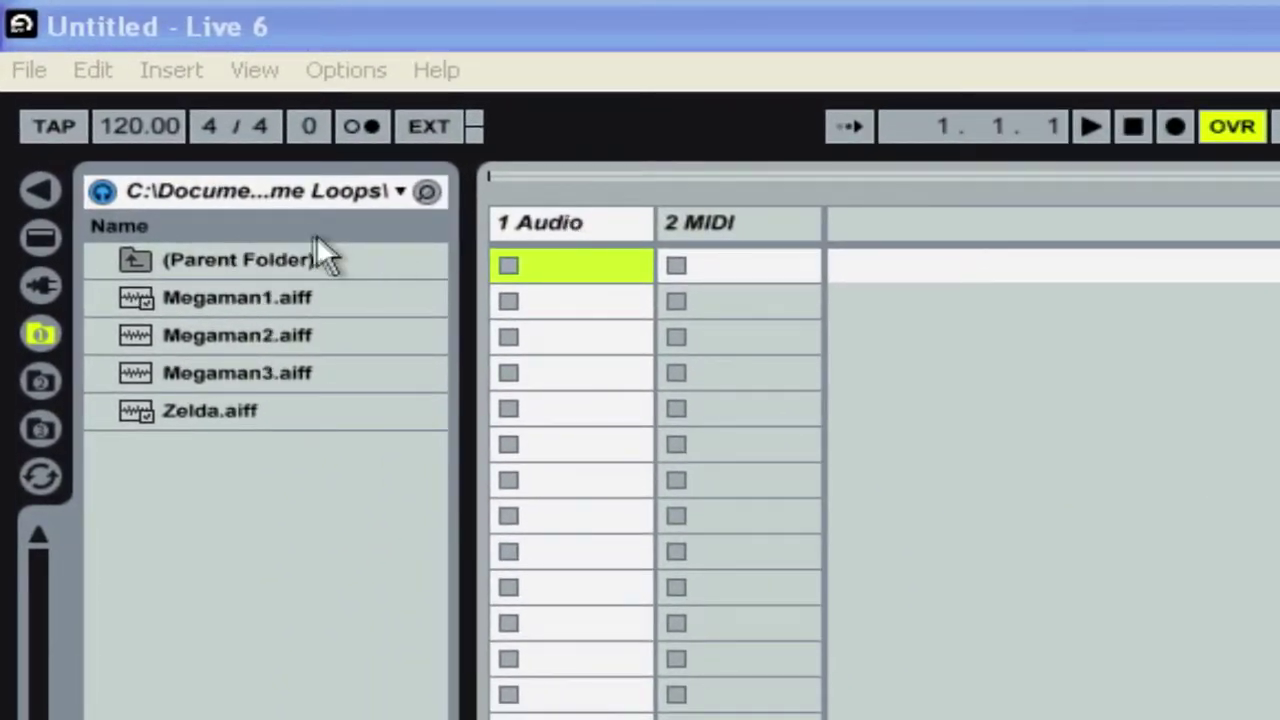
Navigate the browser to Sample Pack > Audio Loops > Video Game Loops
double_click(248, 260)
double_click(248, 260)
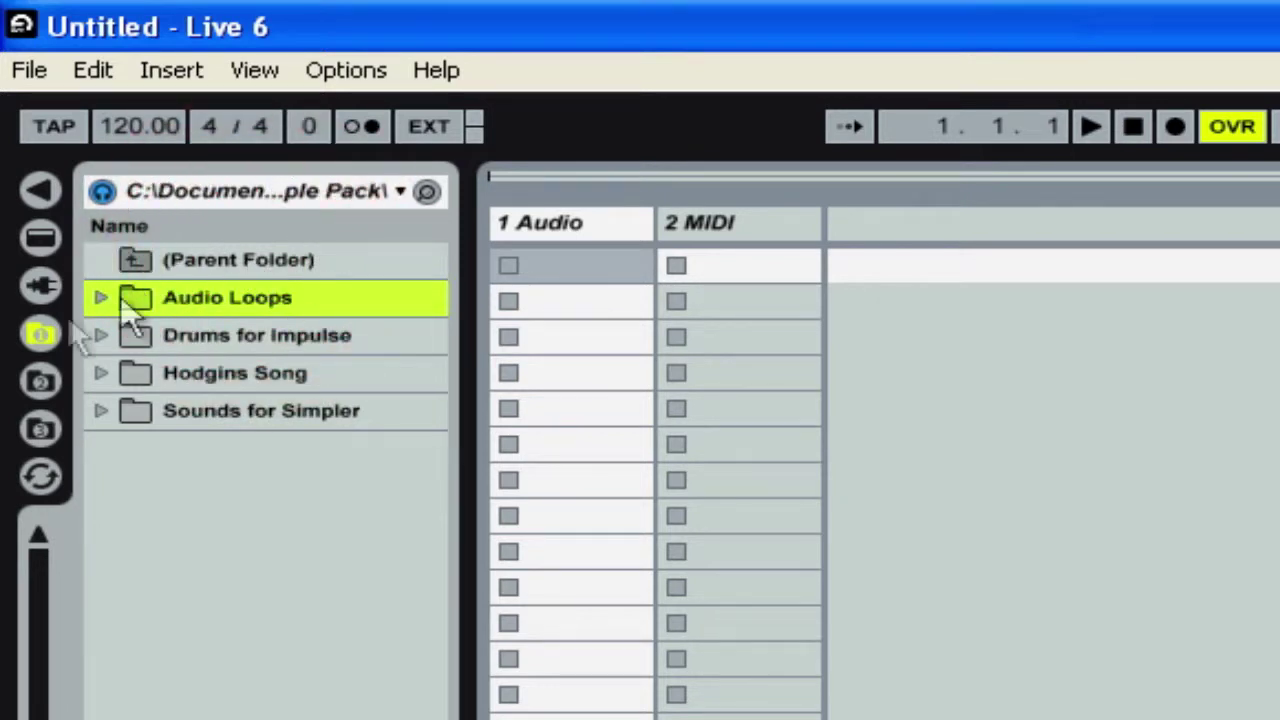
click(39, 385)
click(40, 428)
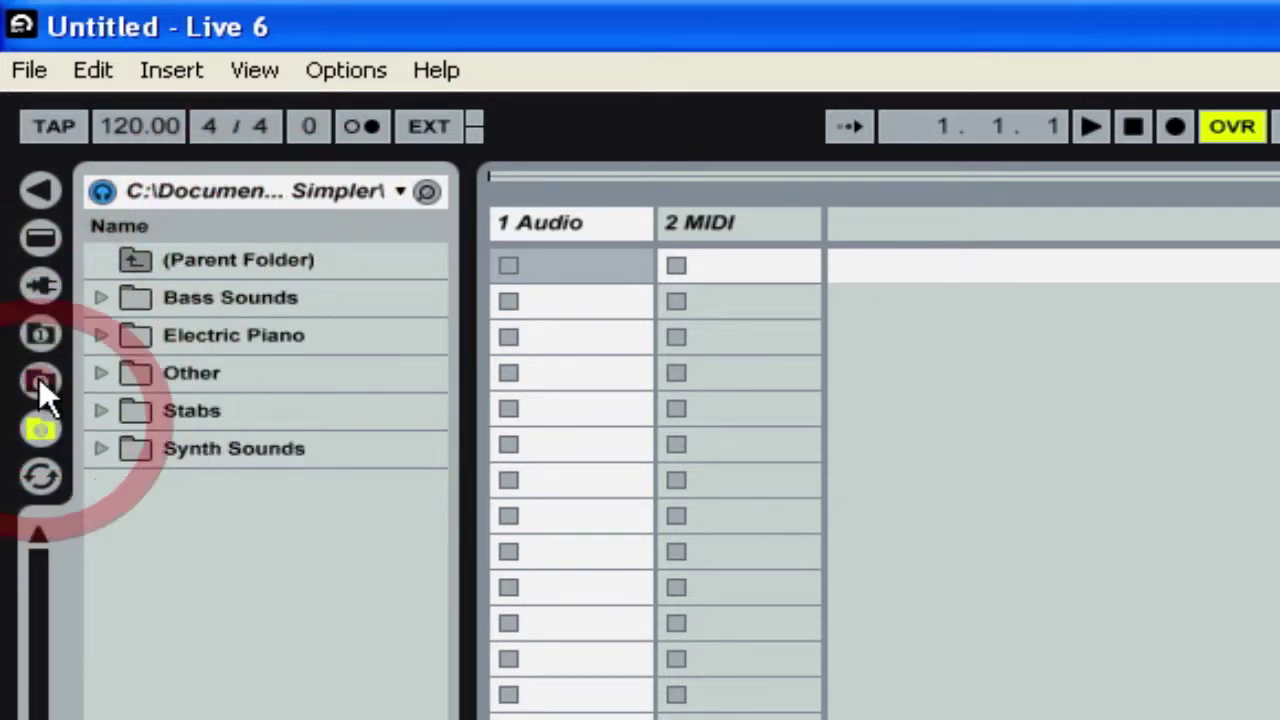
click(39, 380)
click(38, 333)
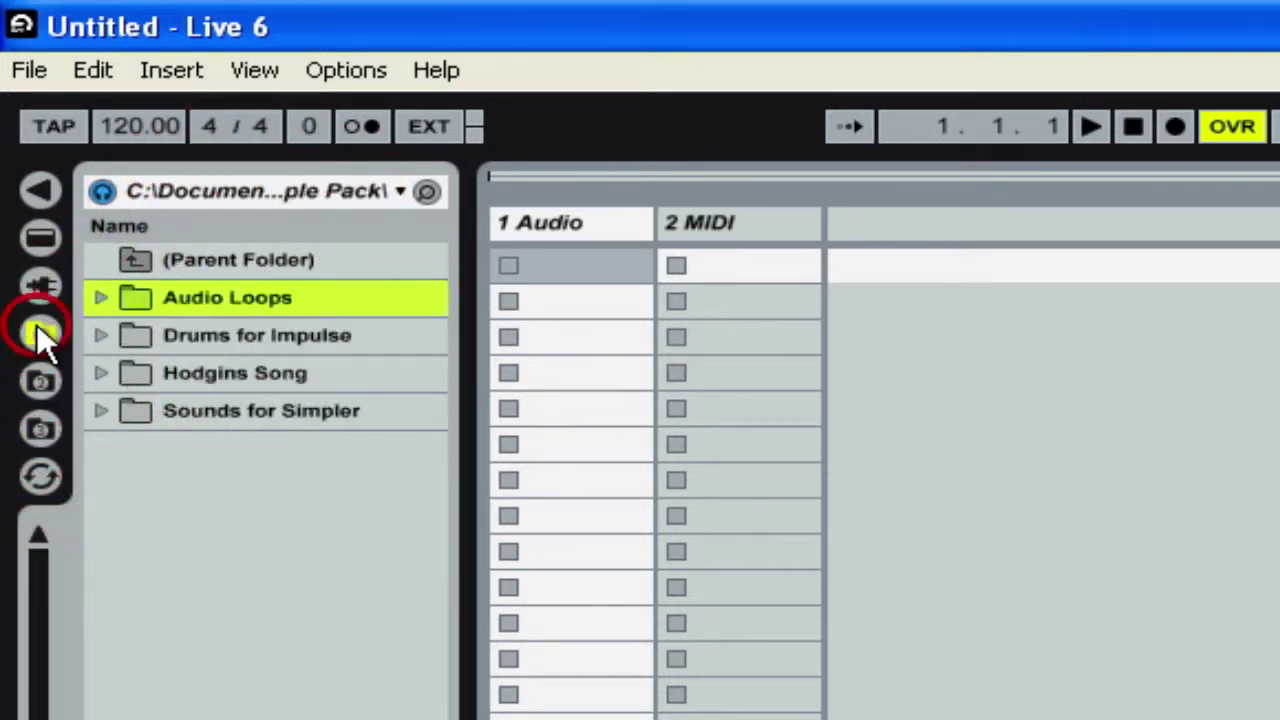
double_click(246, 260)
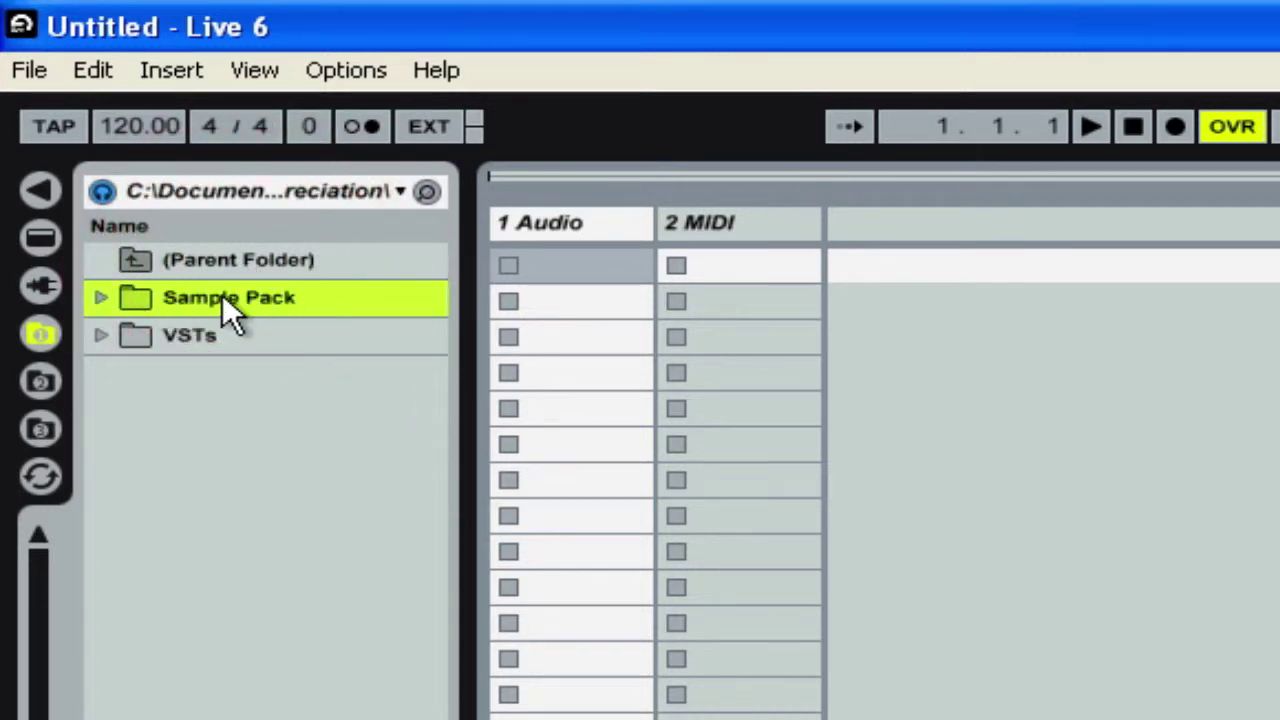
double_click(222, 296)
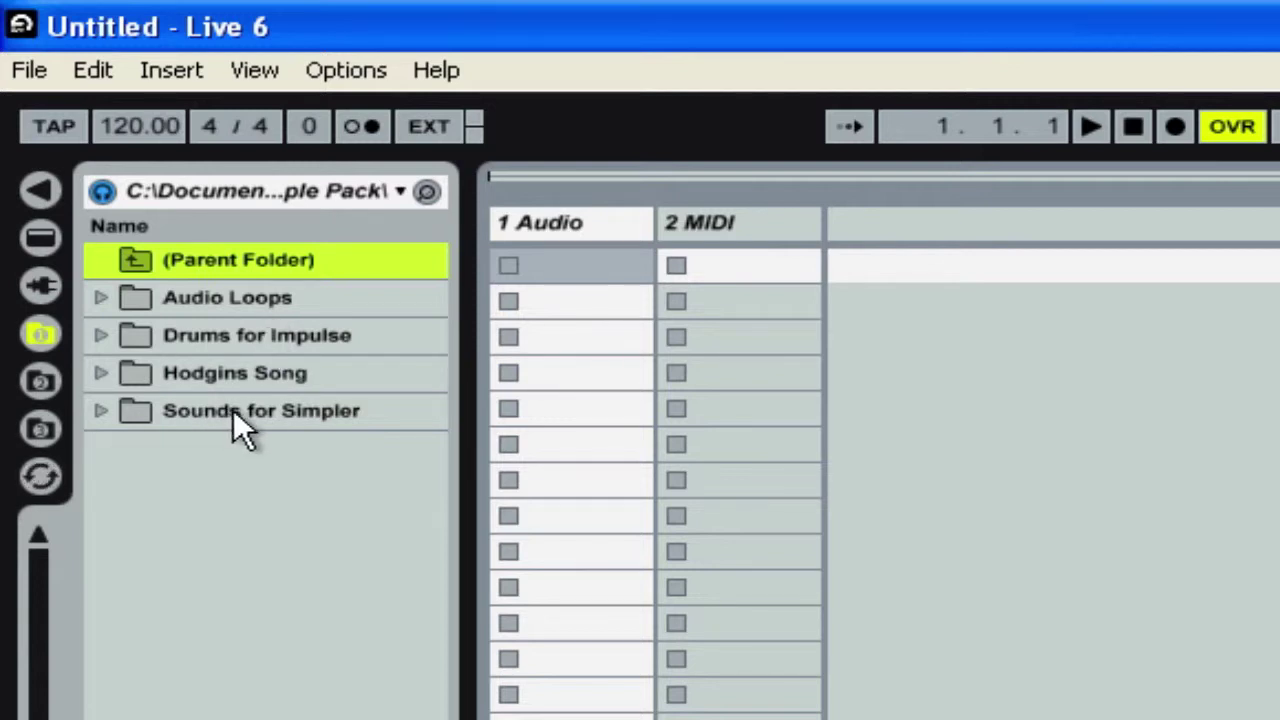
double_click(256, 300)
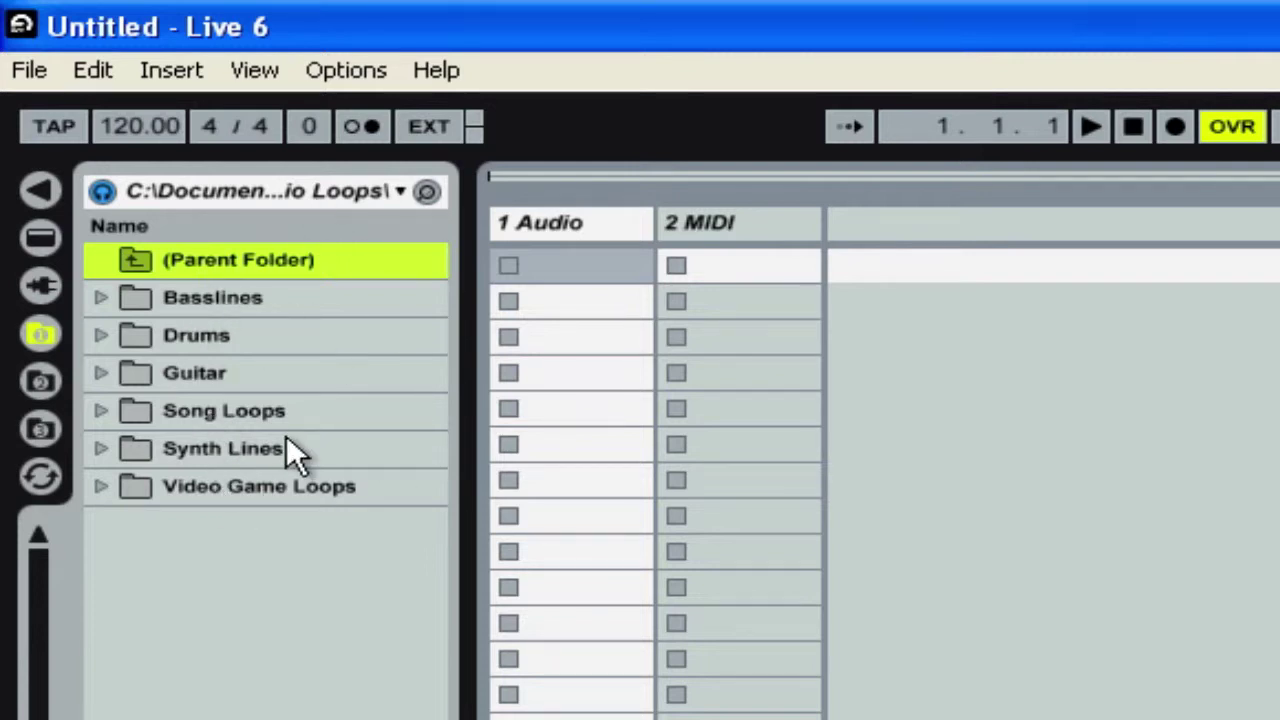
double_click(244, 484)
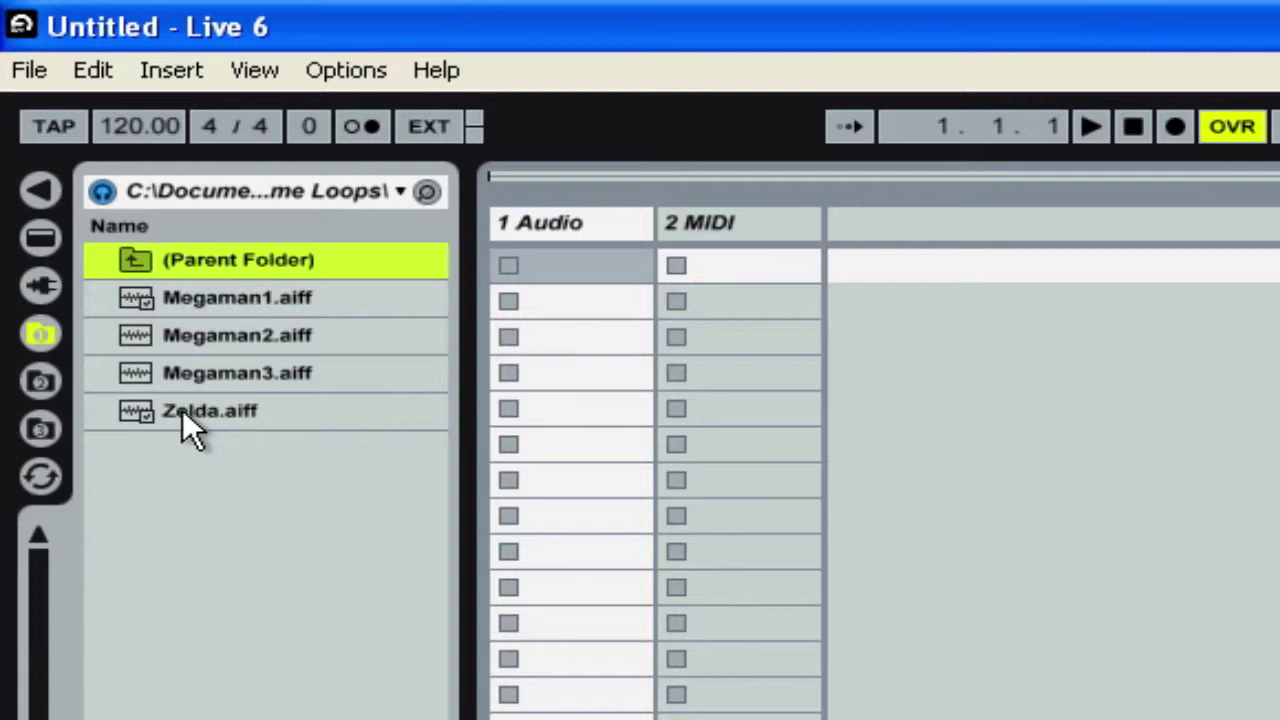
Drop the Zelda loop into 1 Audio's first clip slot and delete the 2 MIDI track
drag(182, 409, 584, 264)
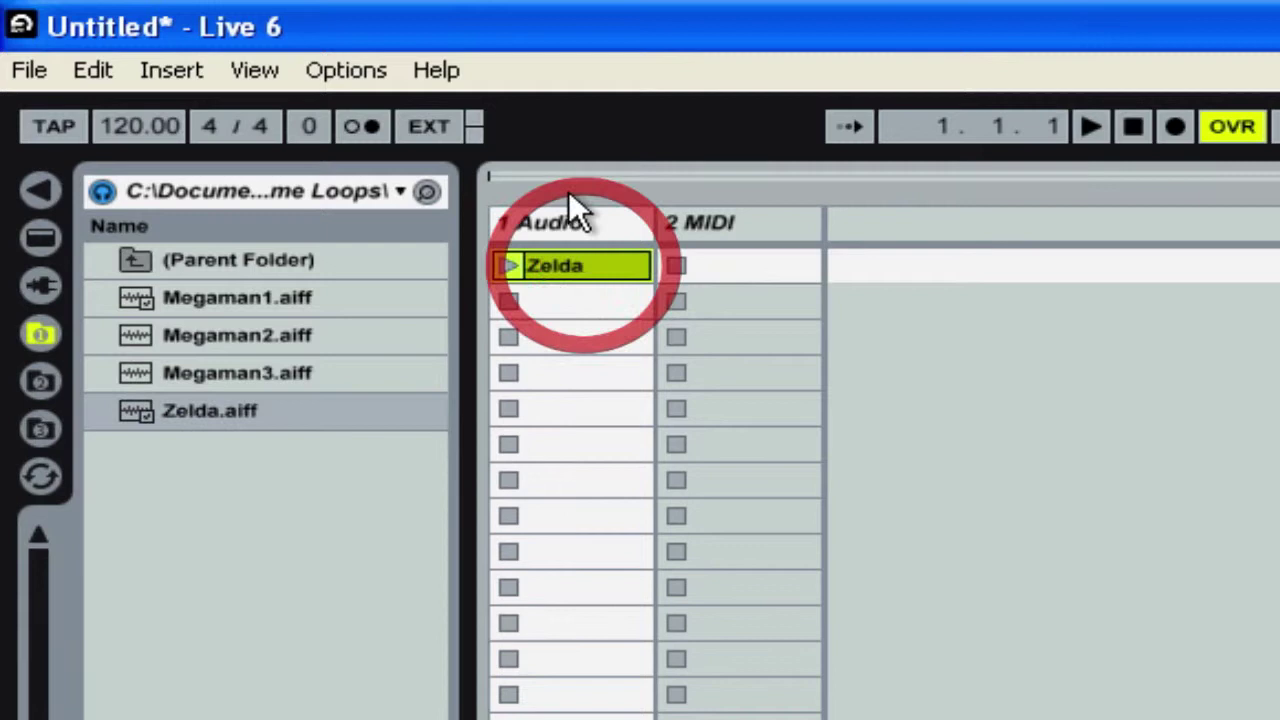
click(735, 221)
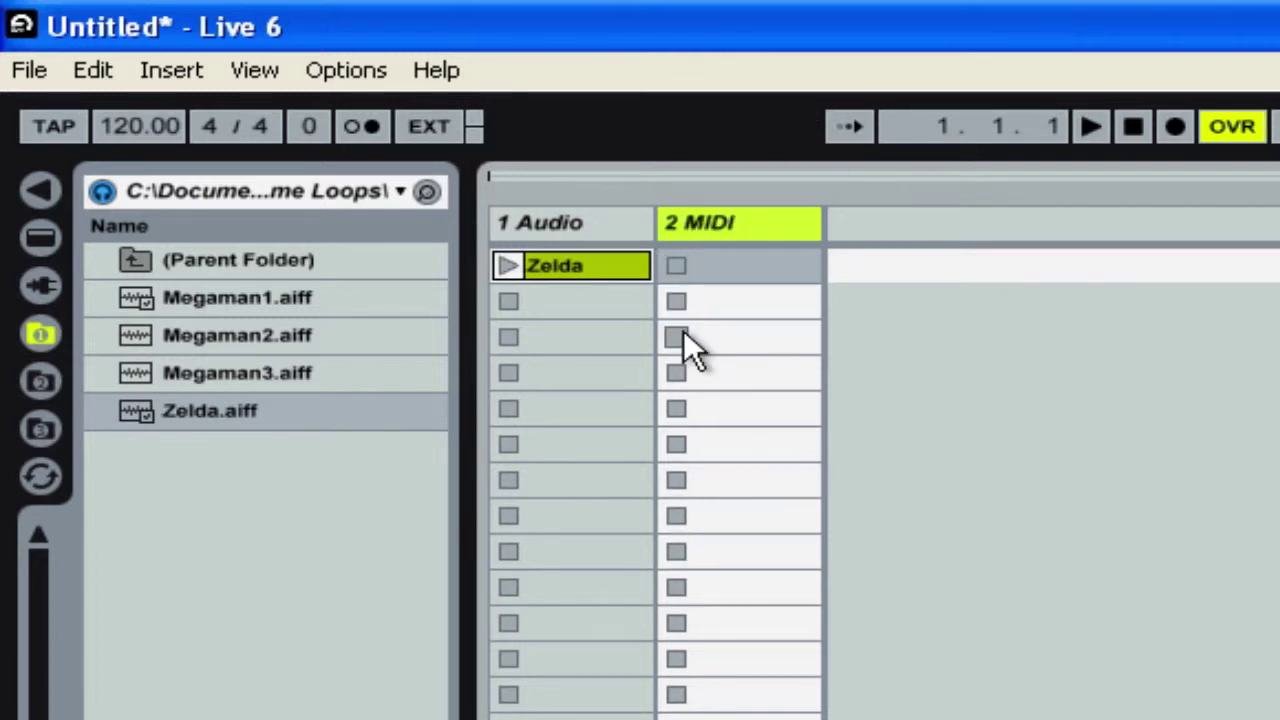
click(762, 228)
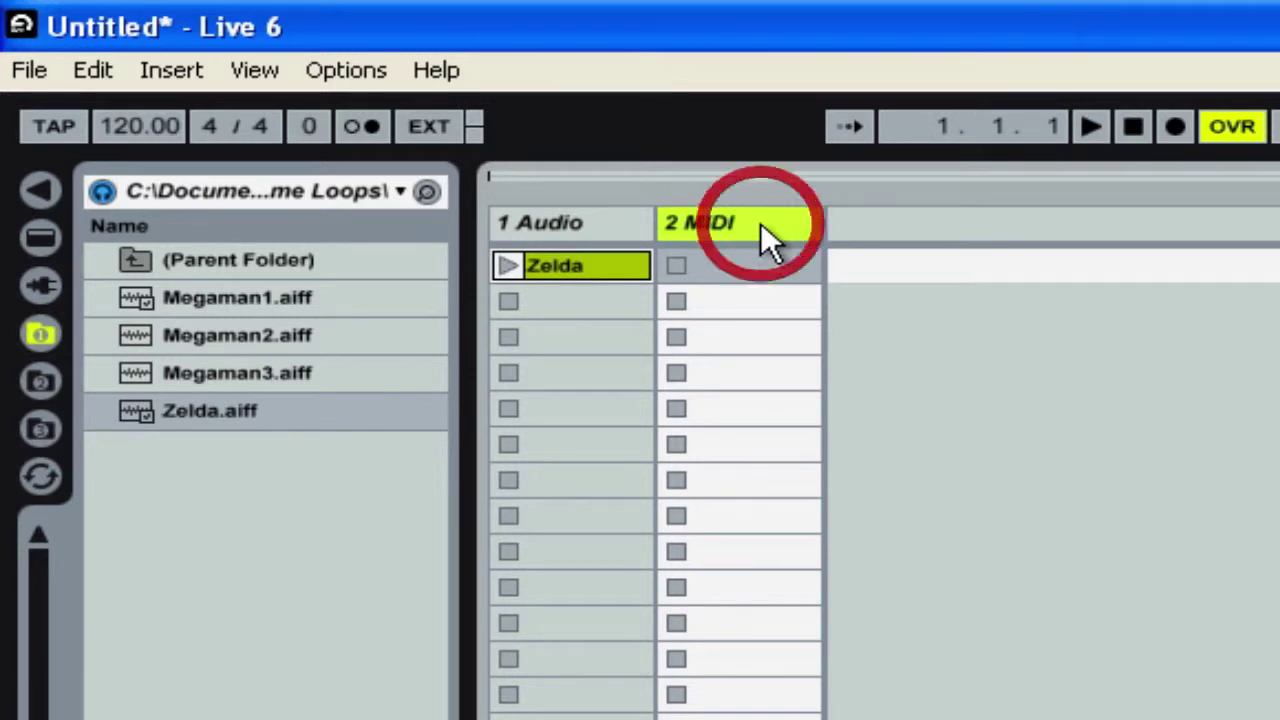
key(Delete)
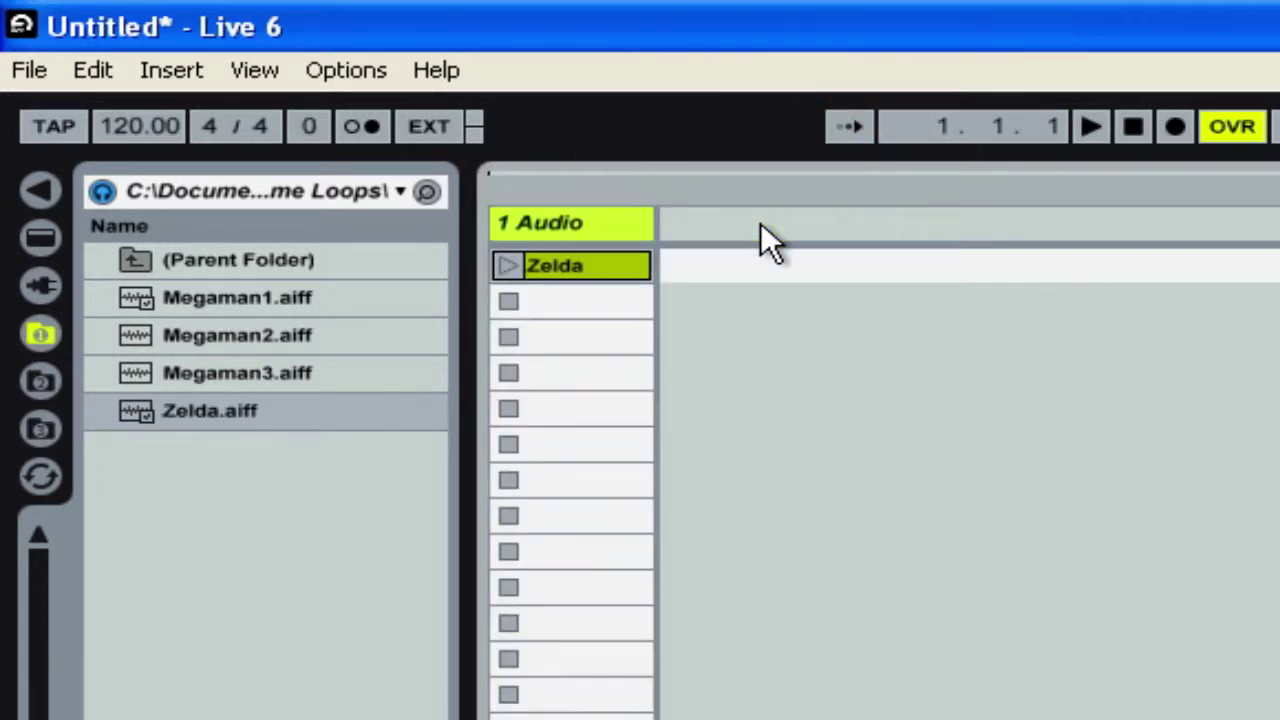
click(584, 226)
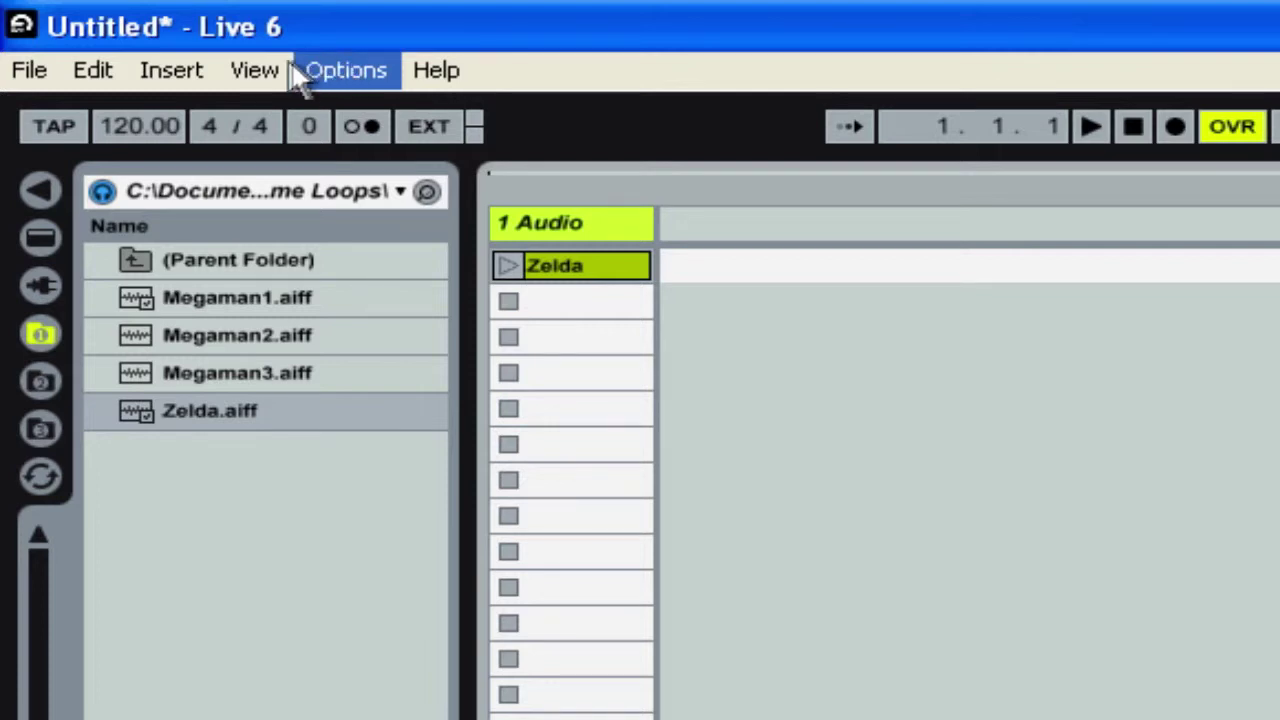
Insert a new audio track from the Insert menu
click(196, 74)
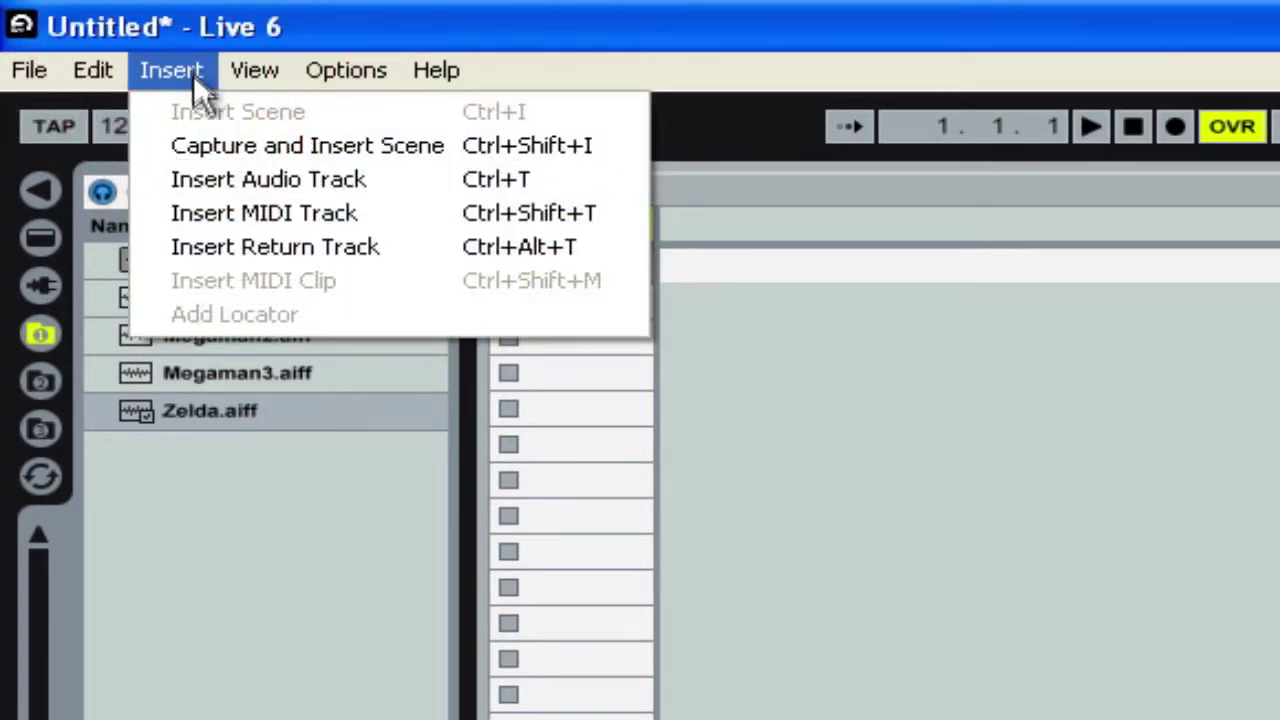
click(224, 172)
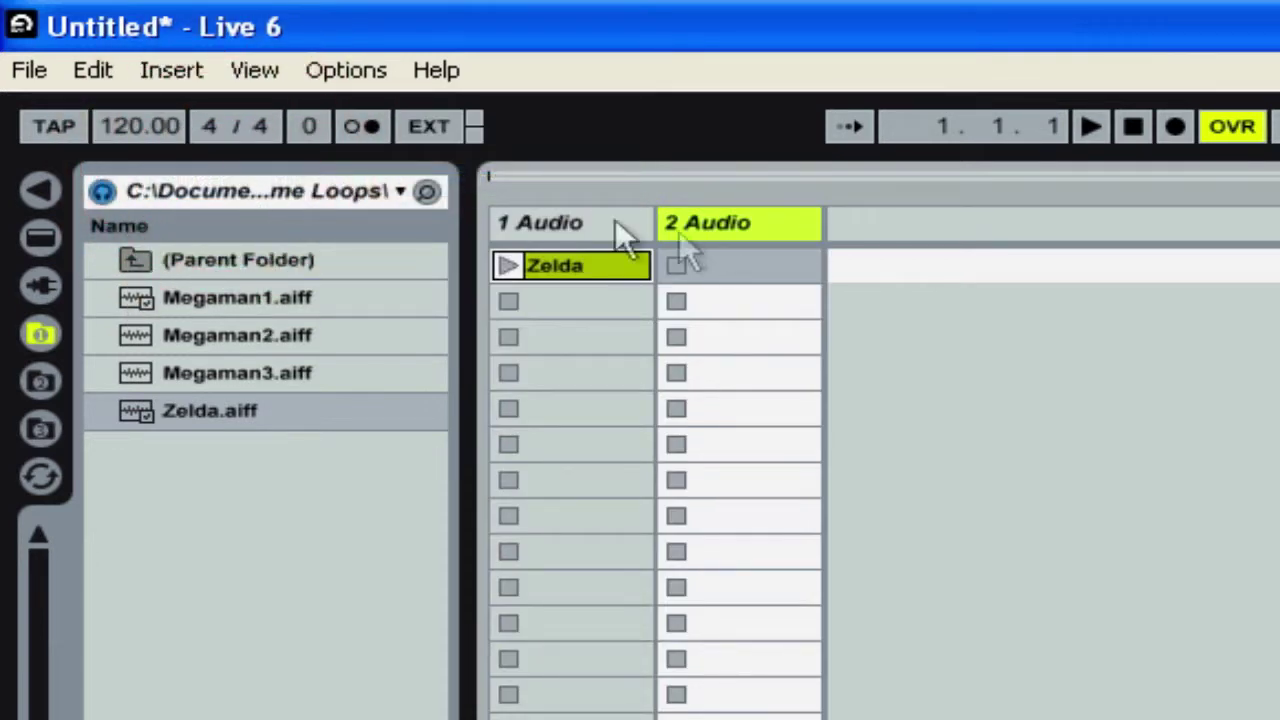
click(148, 74)
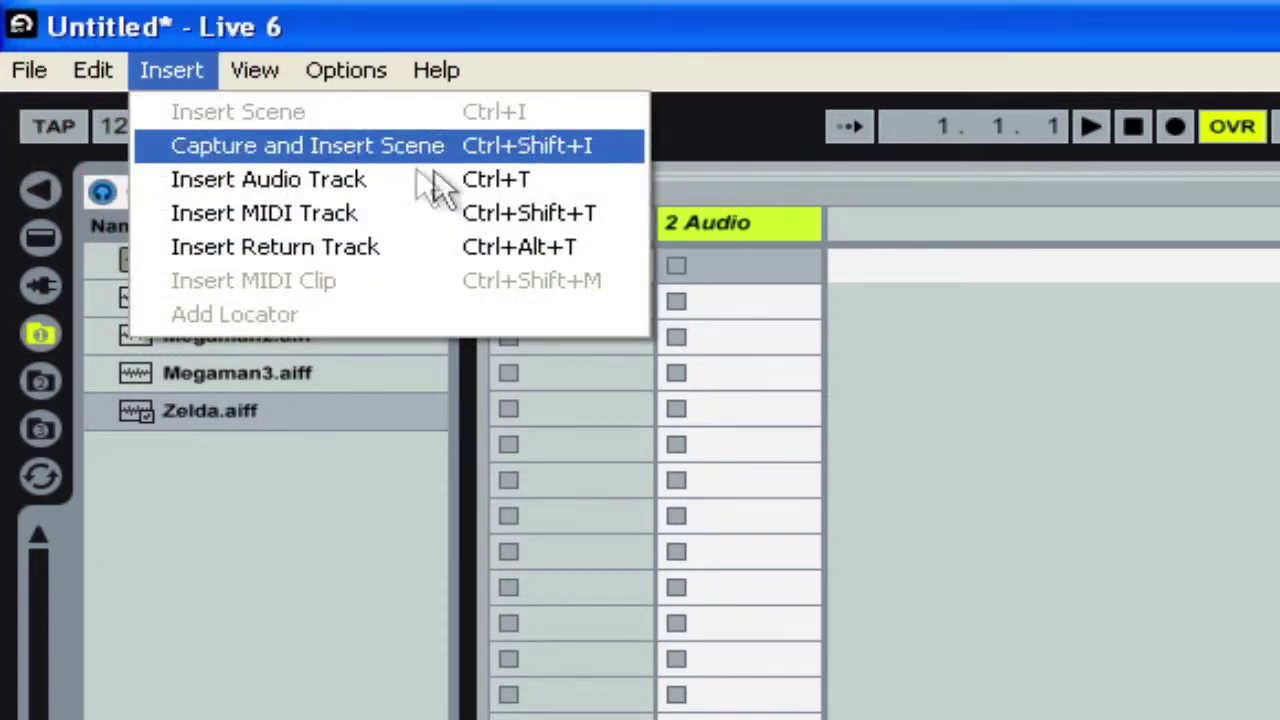
click(1103, 411)
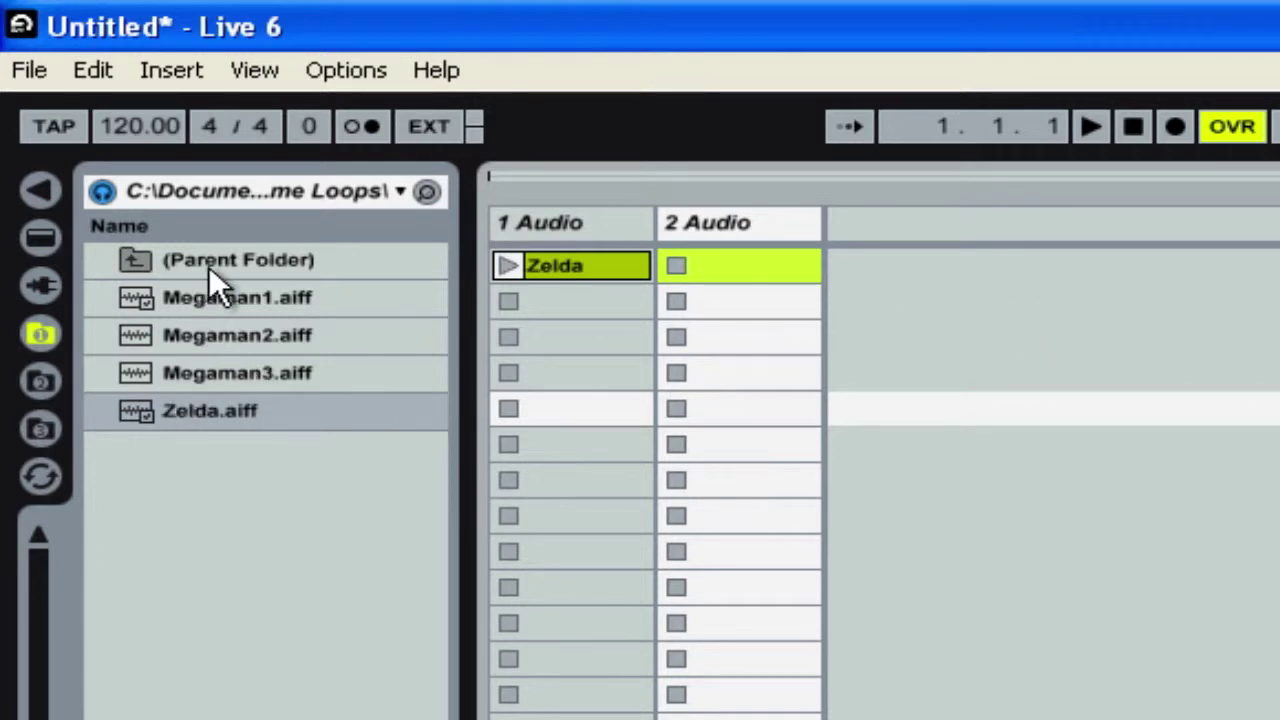
Drop Megaman1 in as a test track, then delete the resulting 3 Audio track
drag(204, 297, 915, 270)
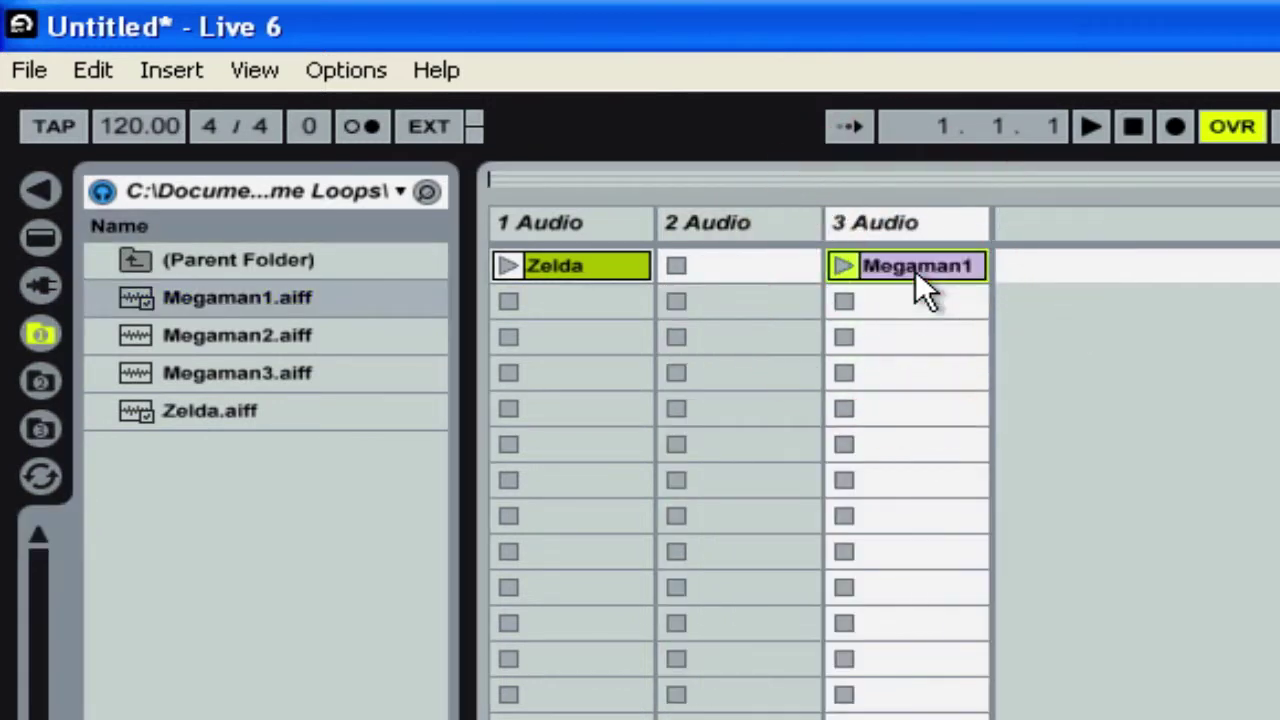
click(937, 224)
key(Delete)
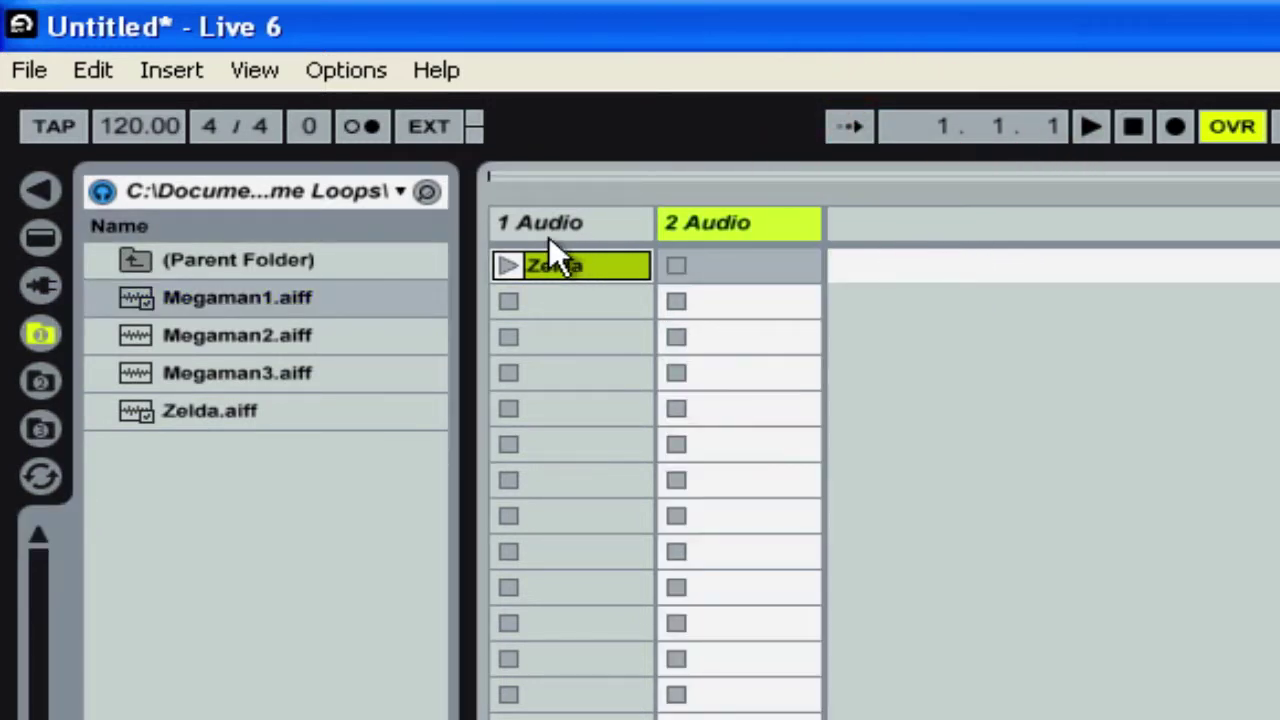
Open the Drums folder and audition BBC Rhythm.aiff and bitcrush electroBeat.aif
double_click(204, 258)
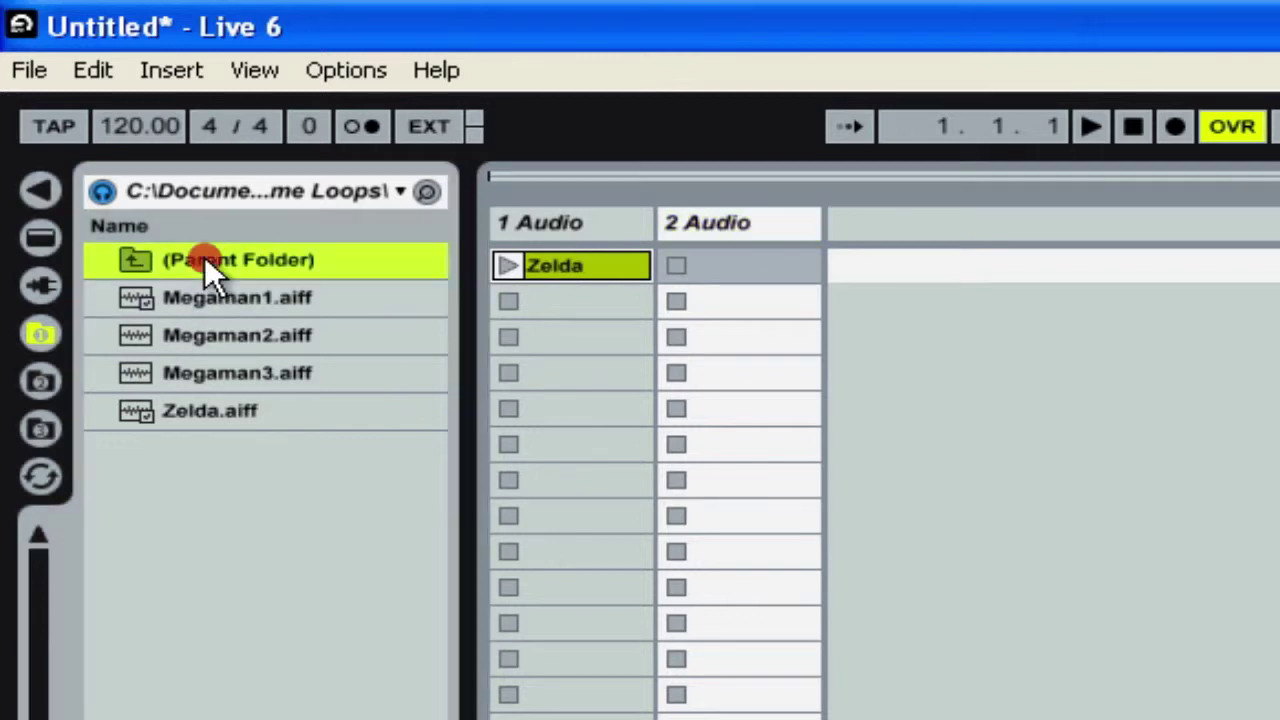
click(201, 332)
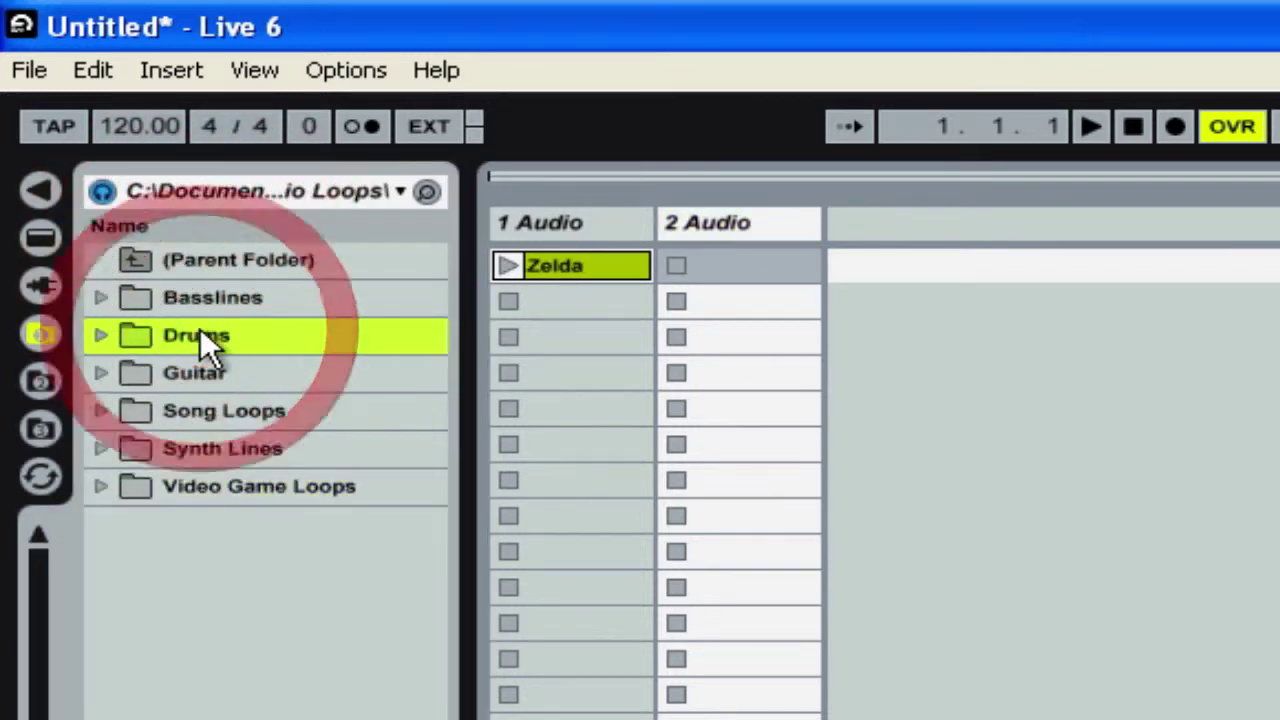
double_click(200, 332)
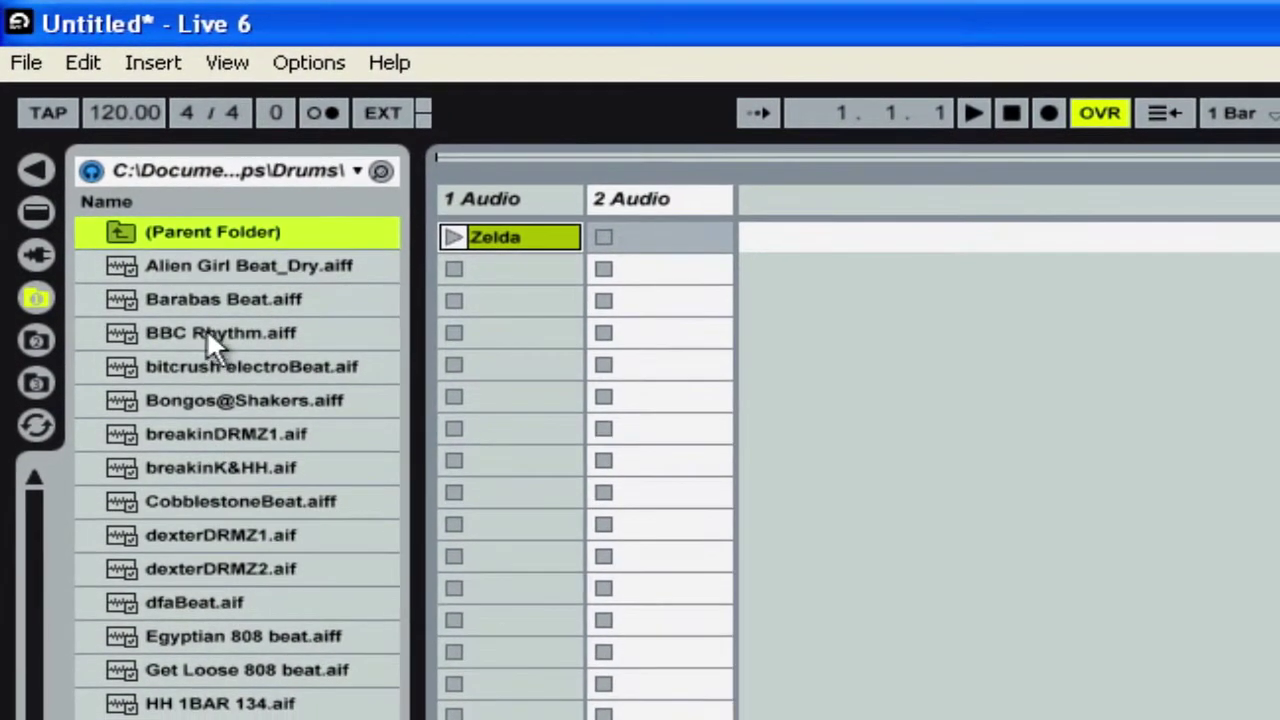
click(214, 350)
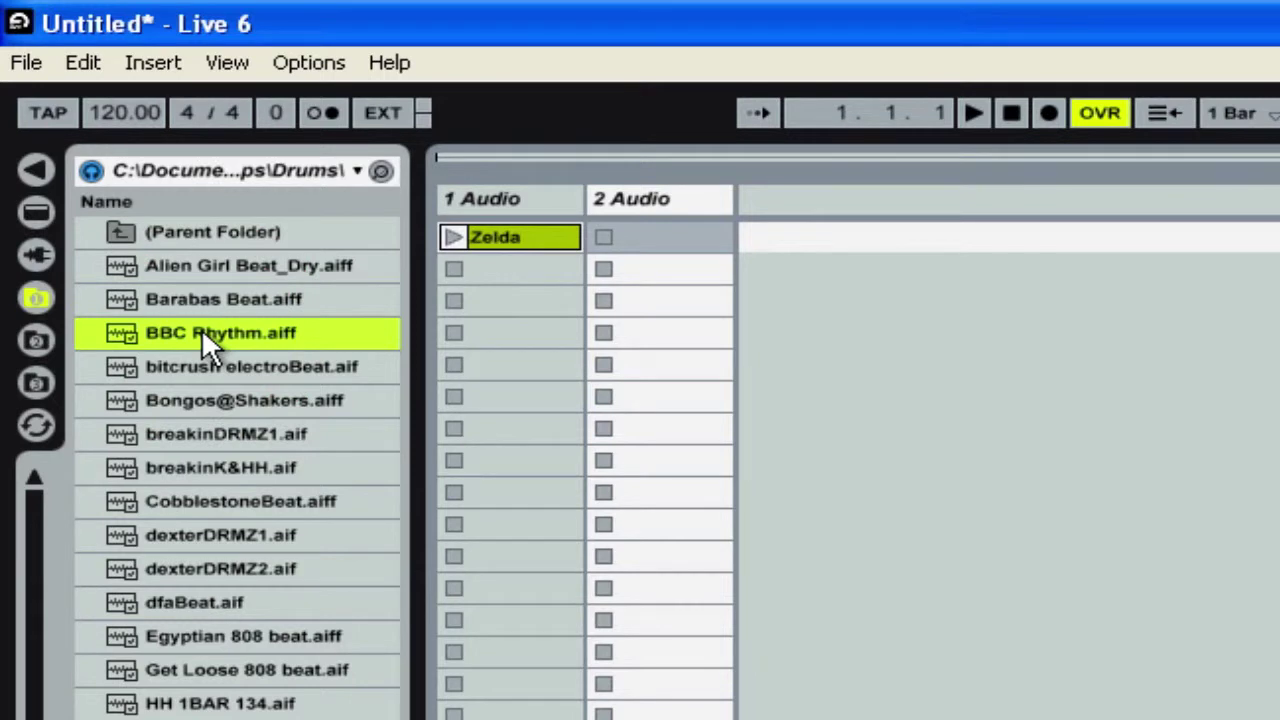
click(205, 368)
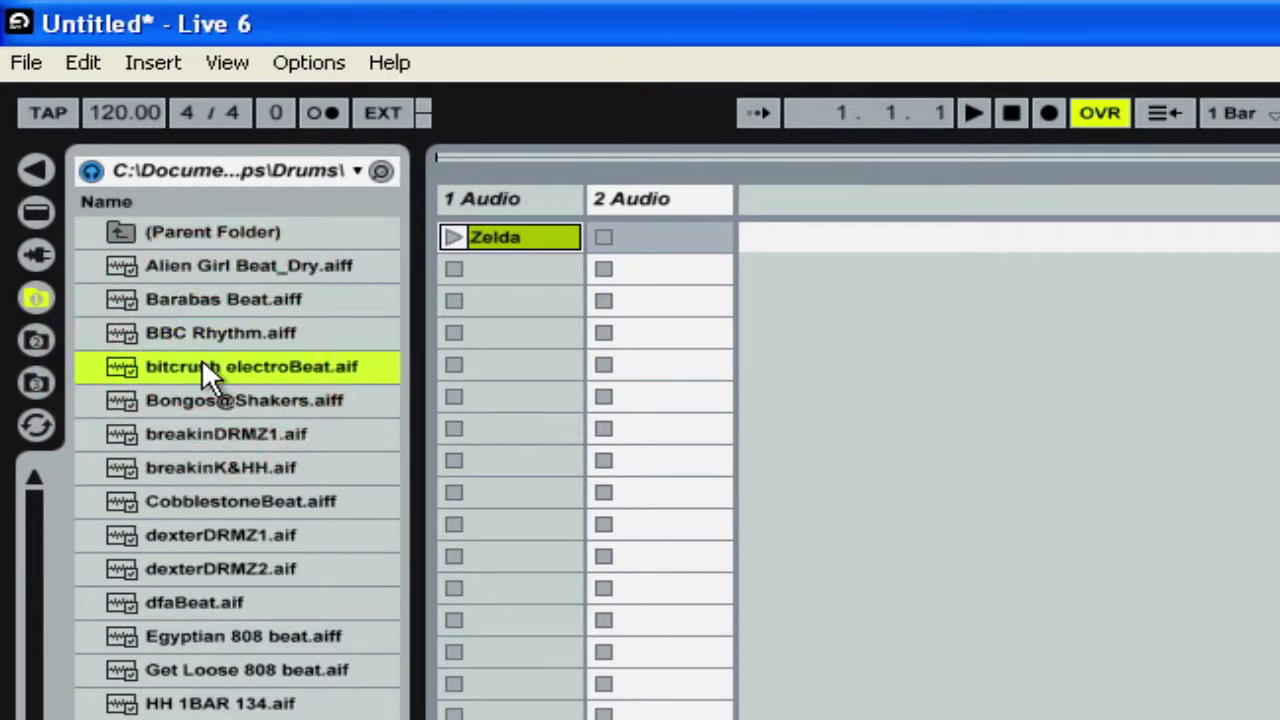
Toggle browser preview back on and select Egyptian 808 beat.aiff to hear it
click(92, 170)
click(211, 335)
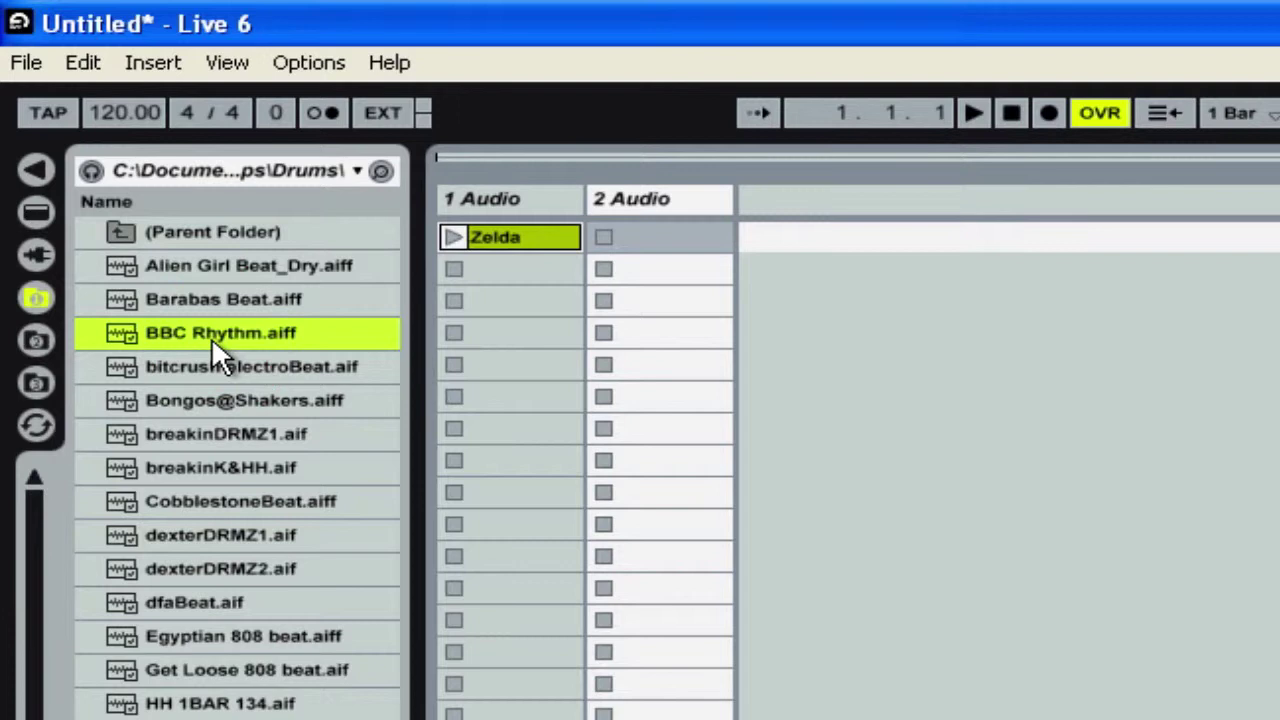
key(Down)
key(Down)
key(Down)
key(Down)
key(Down)
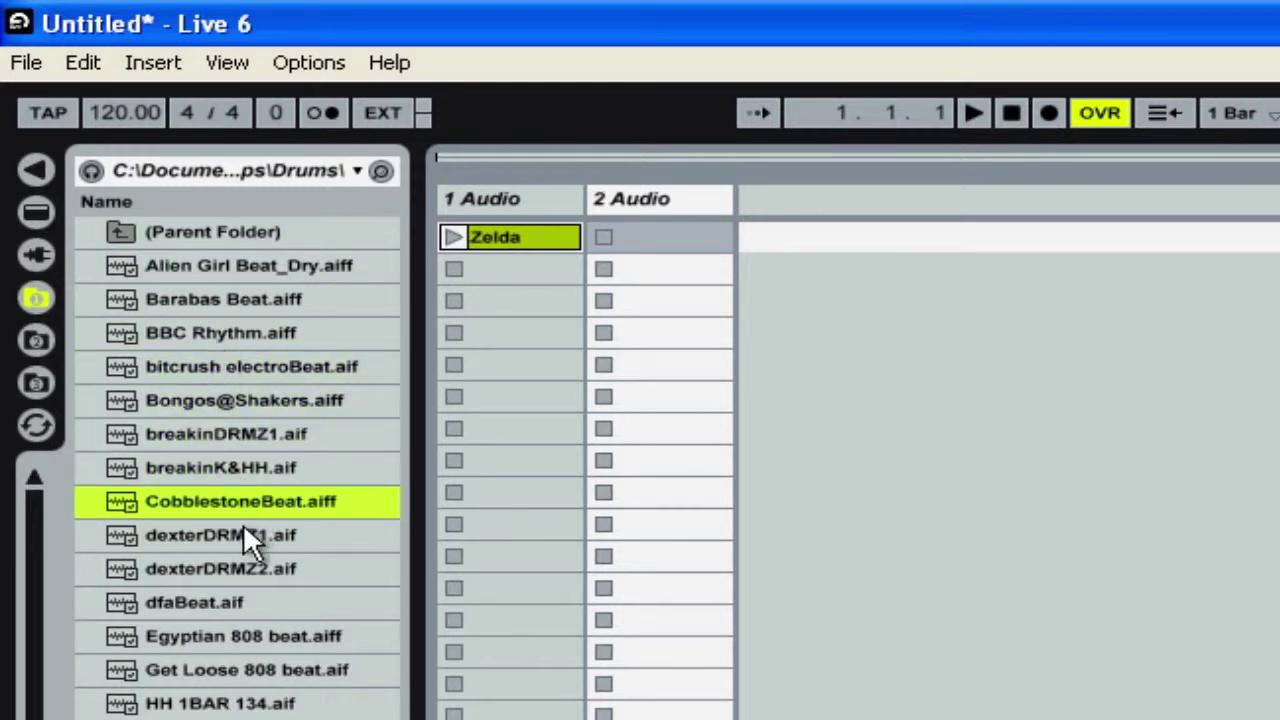
click(91, 170)
click(225, 640)
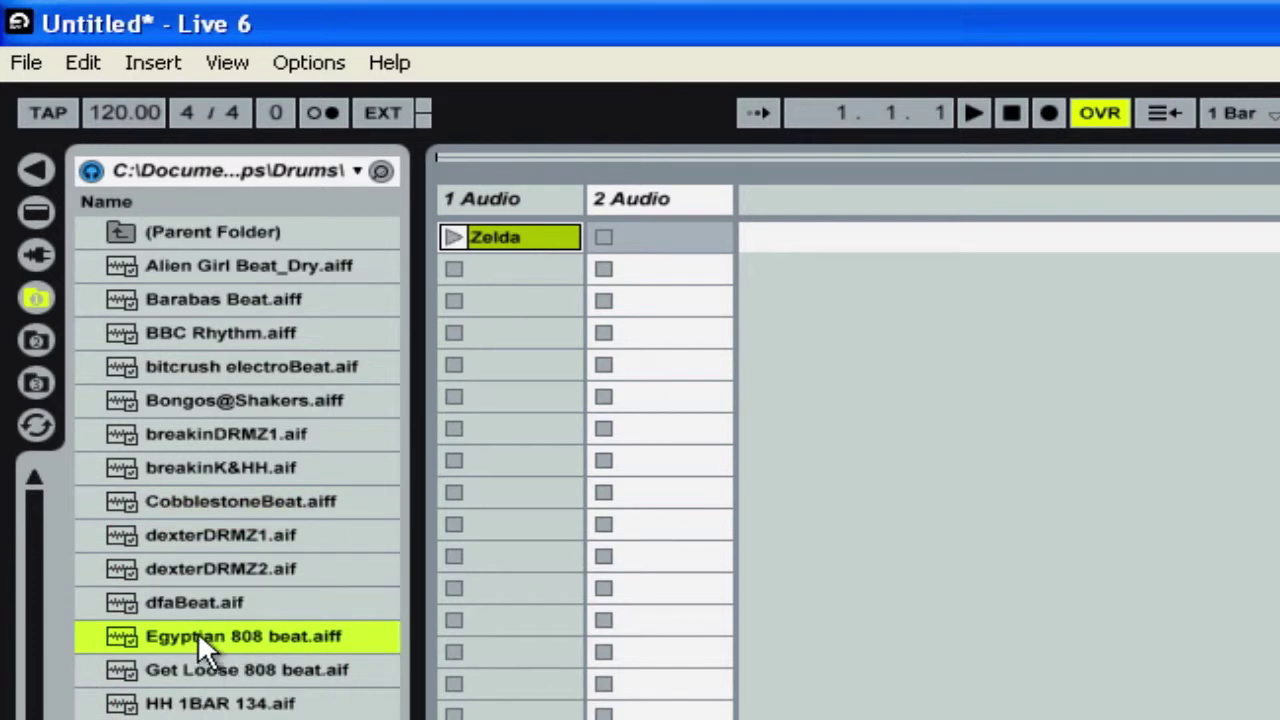
Drop the Egyptian 808 beat into a clip slot and play Zelda with track 1 quieter
drag(200, 638, 678, 234)
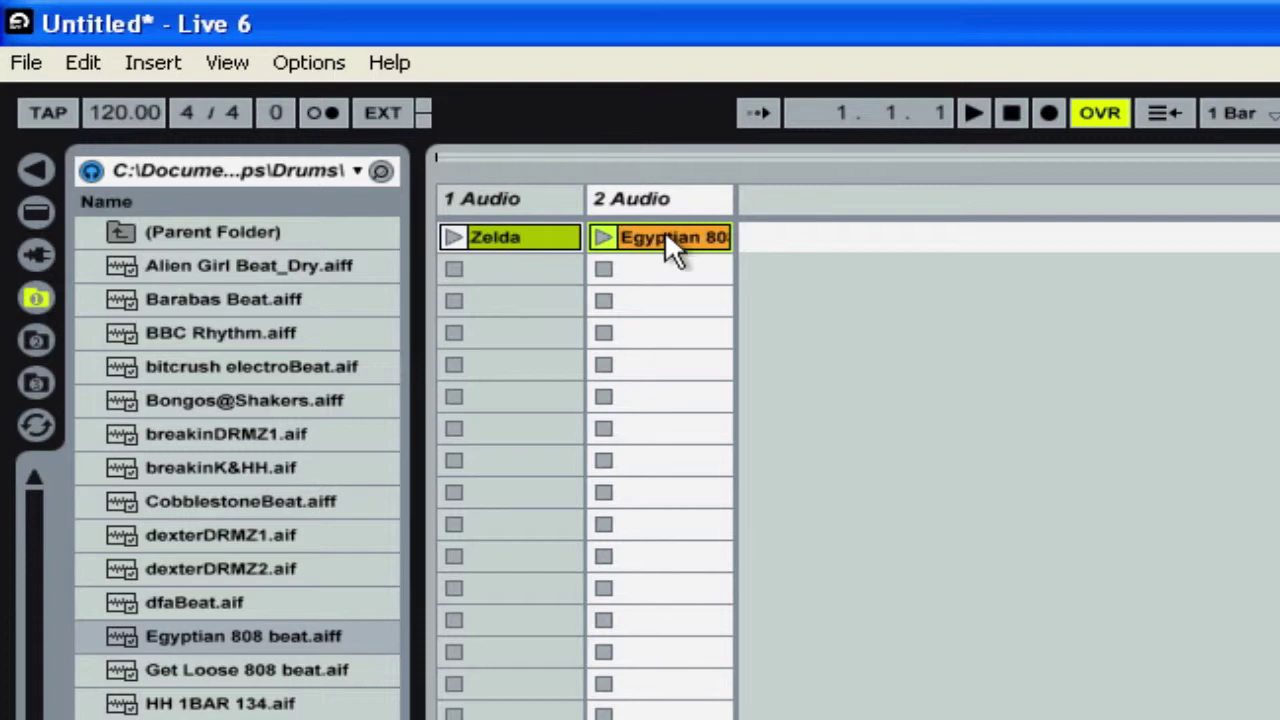
drag(668, 240, 535, 281)
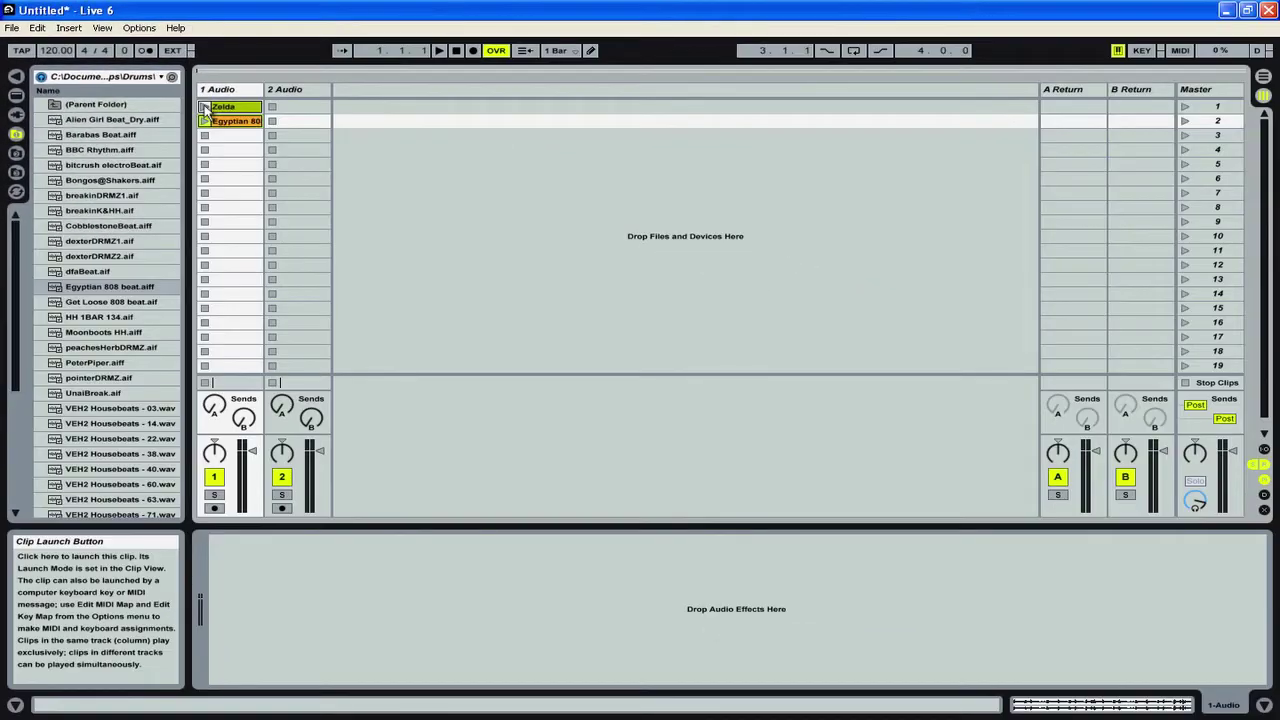
click(238, 124)
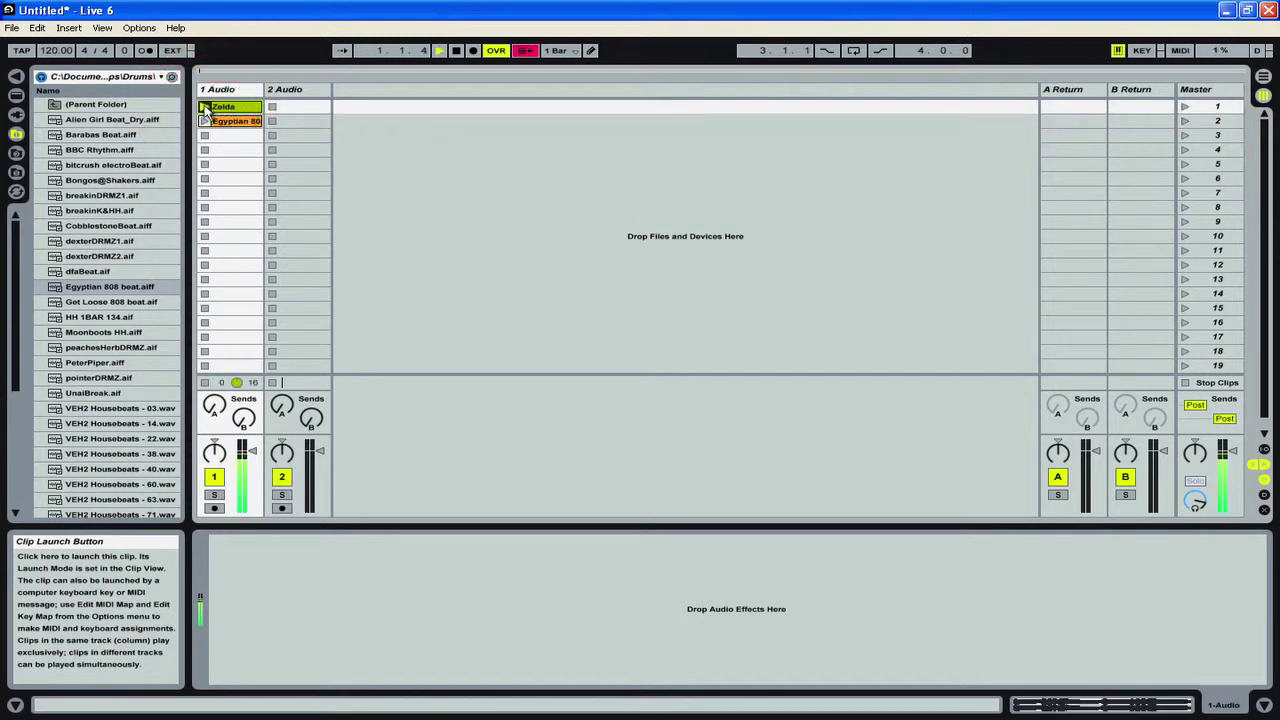
drag(249, 445, 251, 441)
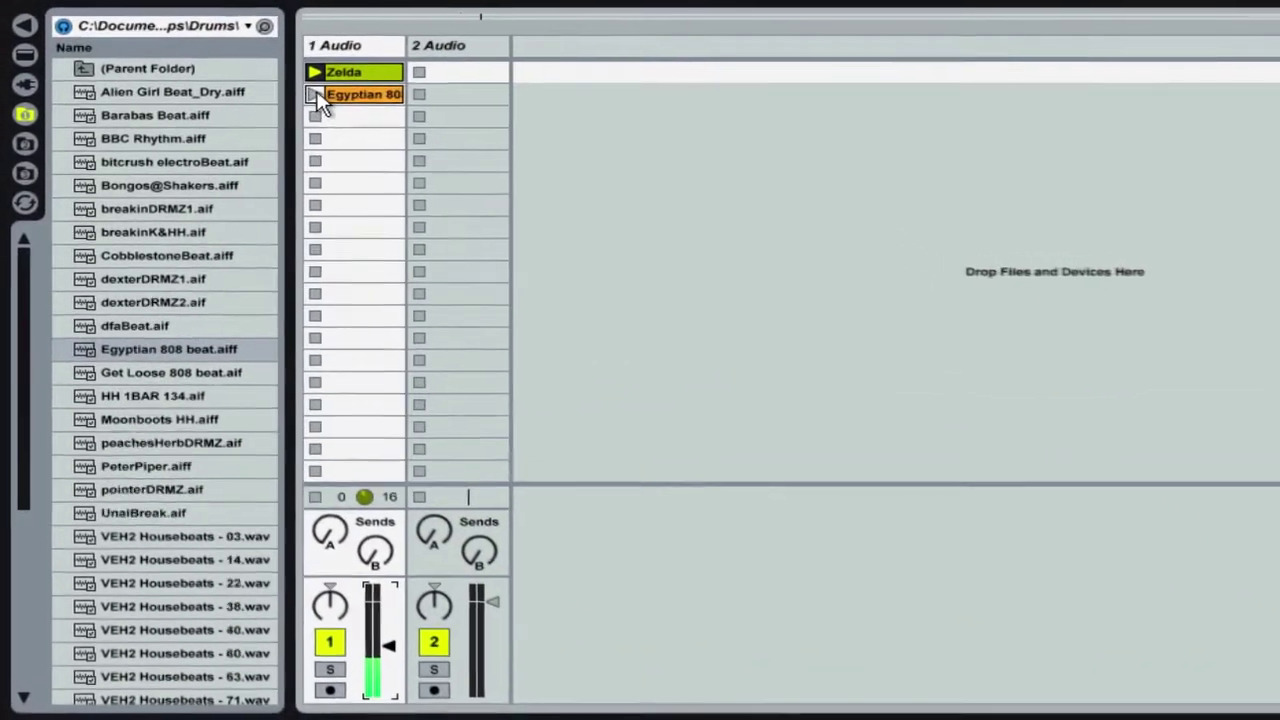
Launch Egyptian 808 from 2 Audio's first slot, lower track 2 slightly, and relaunch Zelda
click(316, 93)
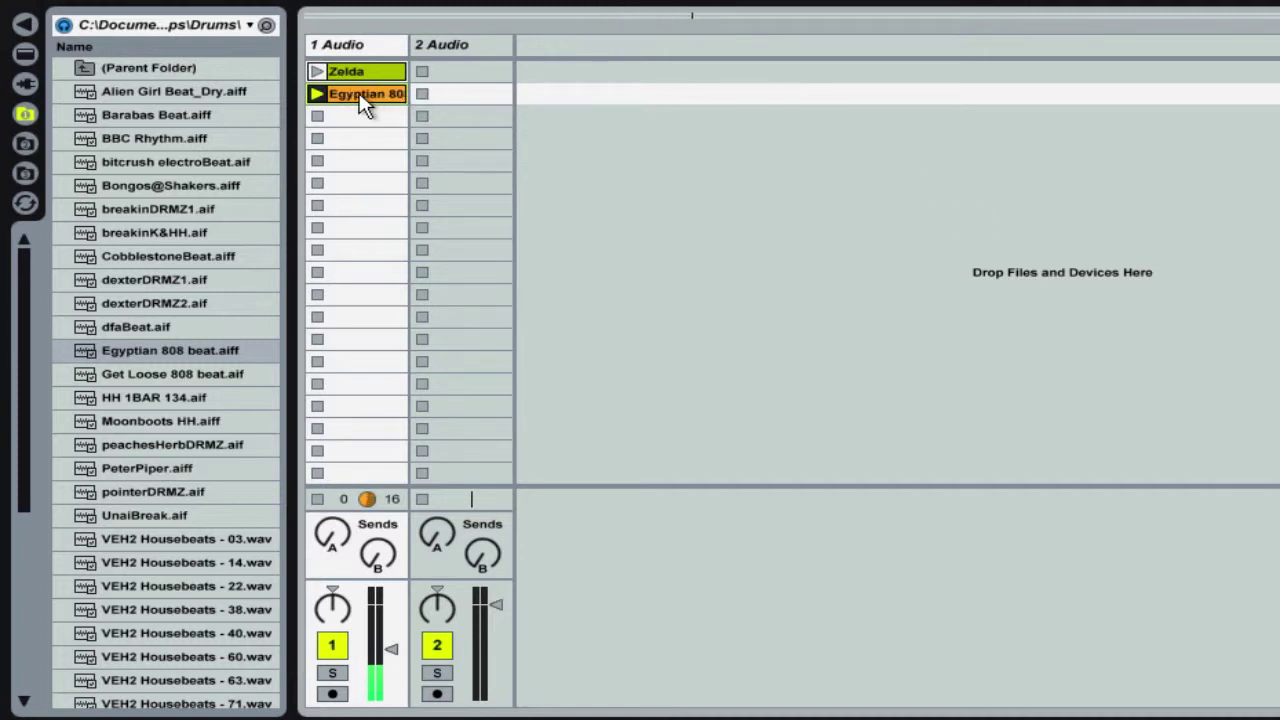
drag(360, 98, 457, 76)
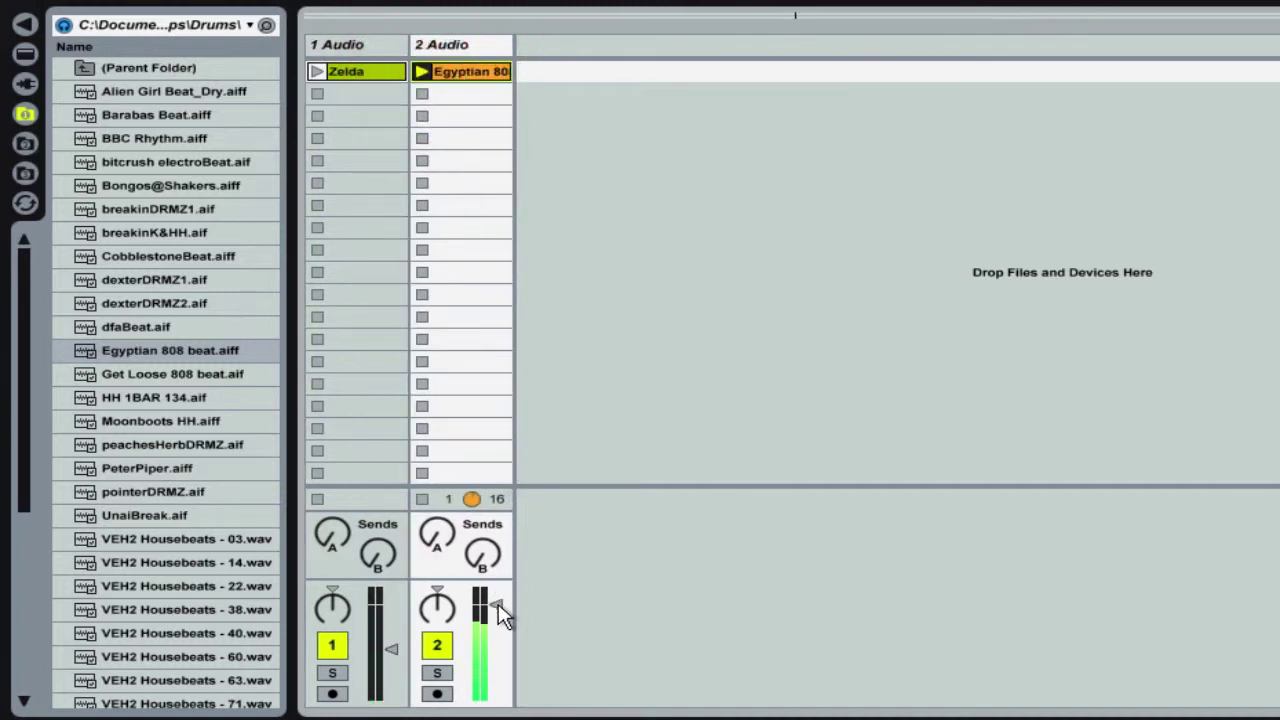
drag(497, 604, 503, 618)
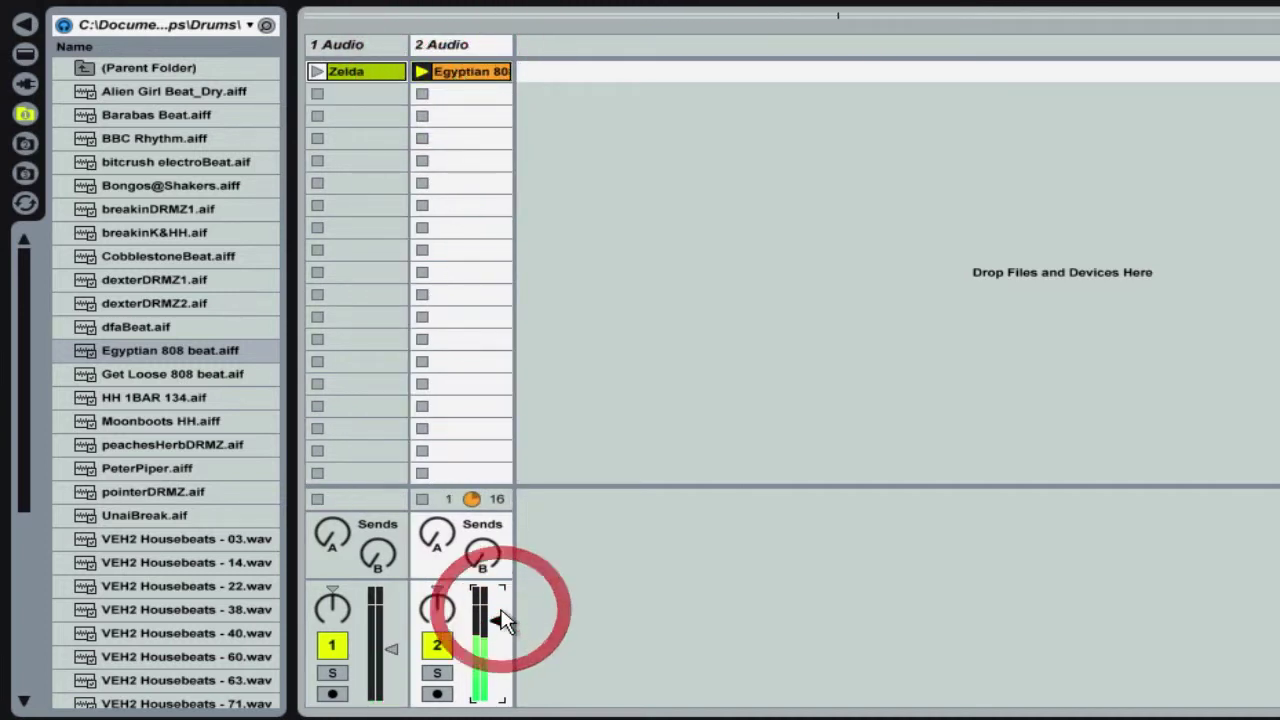
click(318, 74)
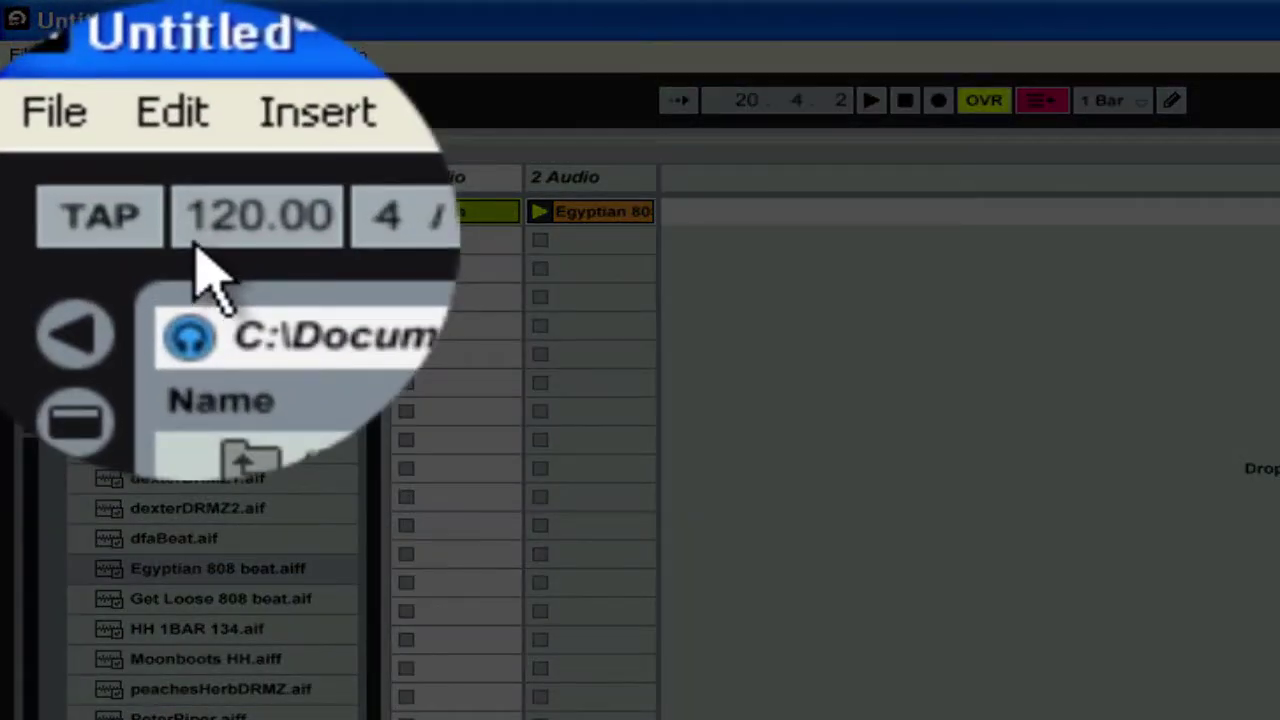
Start playback, drag the tempo up and down, then enter 120 BPM
key(space)
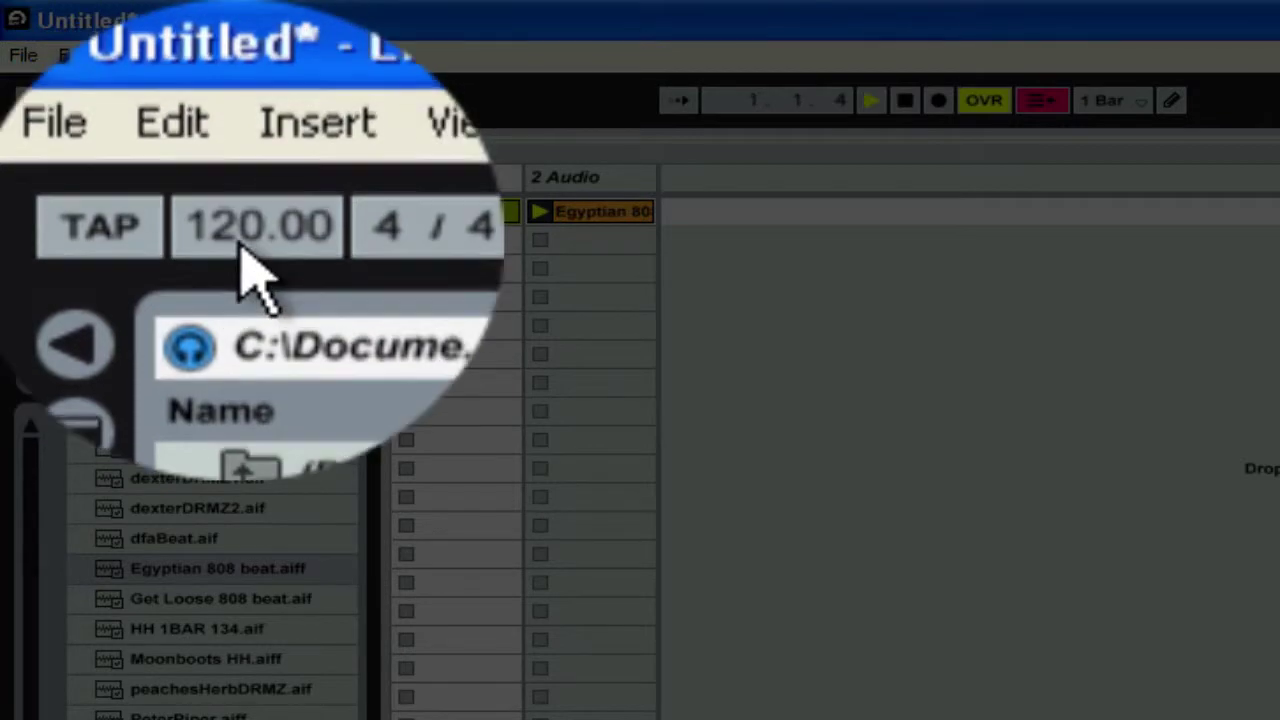
drag(104, 104, 104, 86)
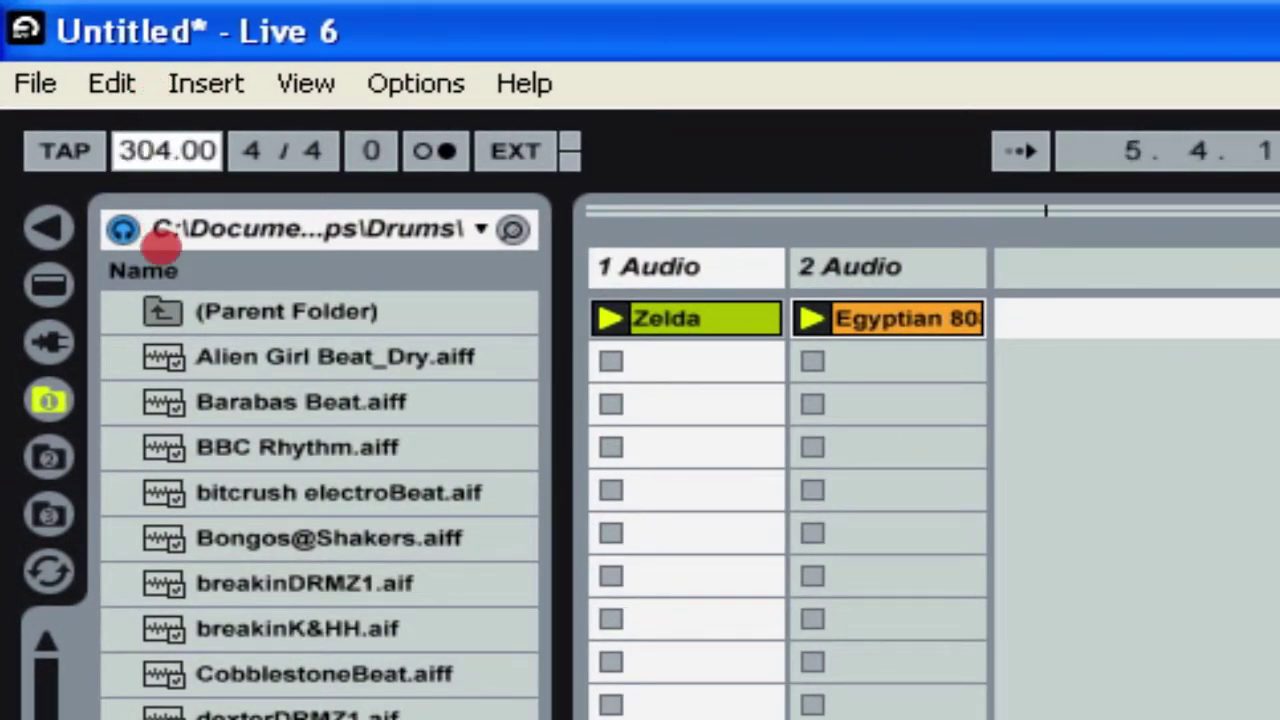
drag(160, 240, 163, 266)
drag(165, 157, 168, 298)
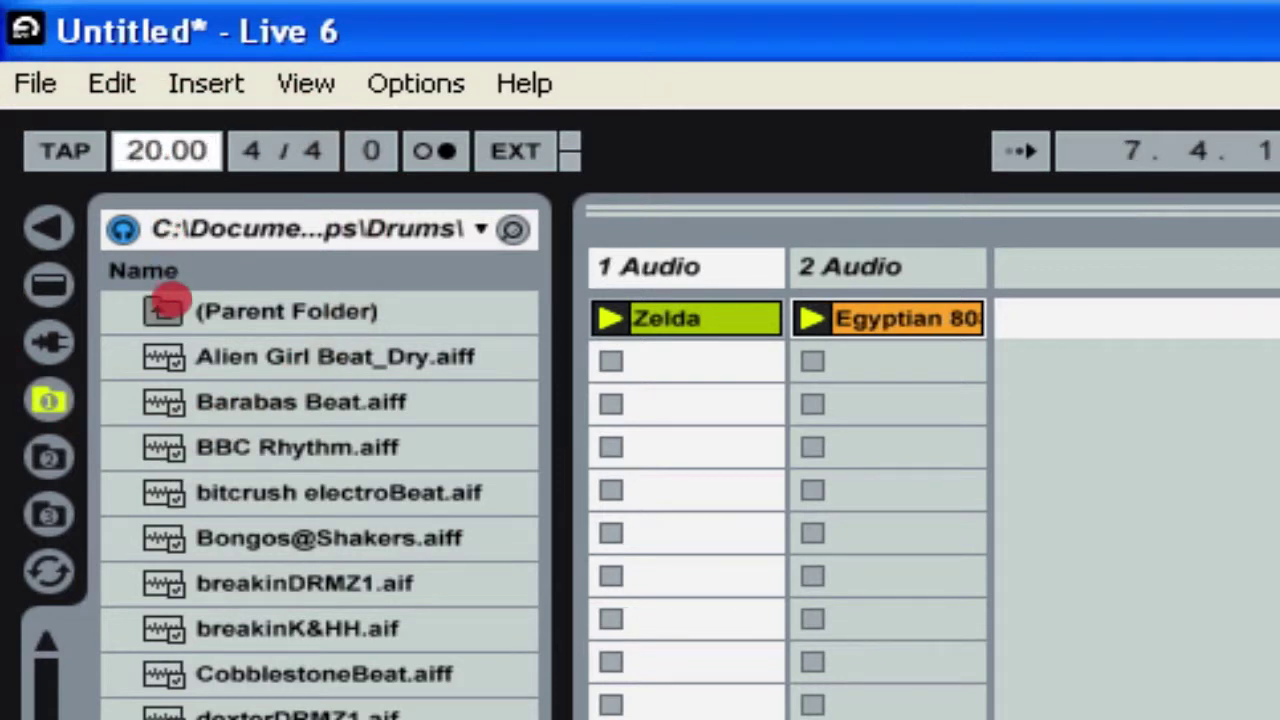
click(146, 150)
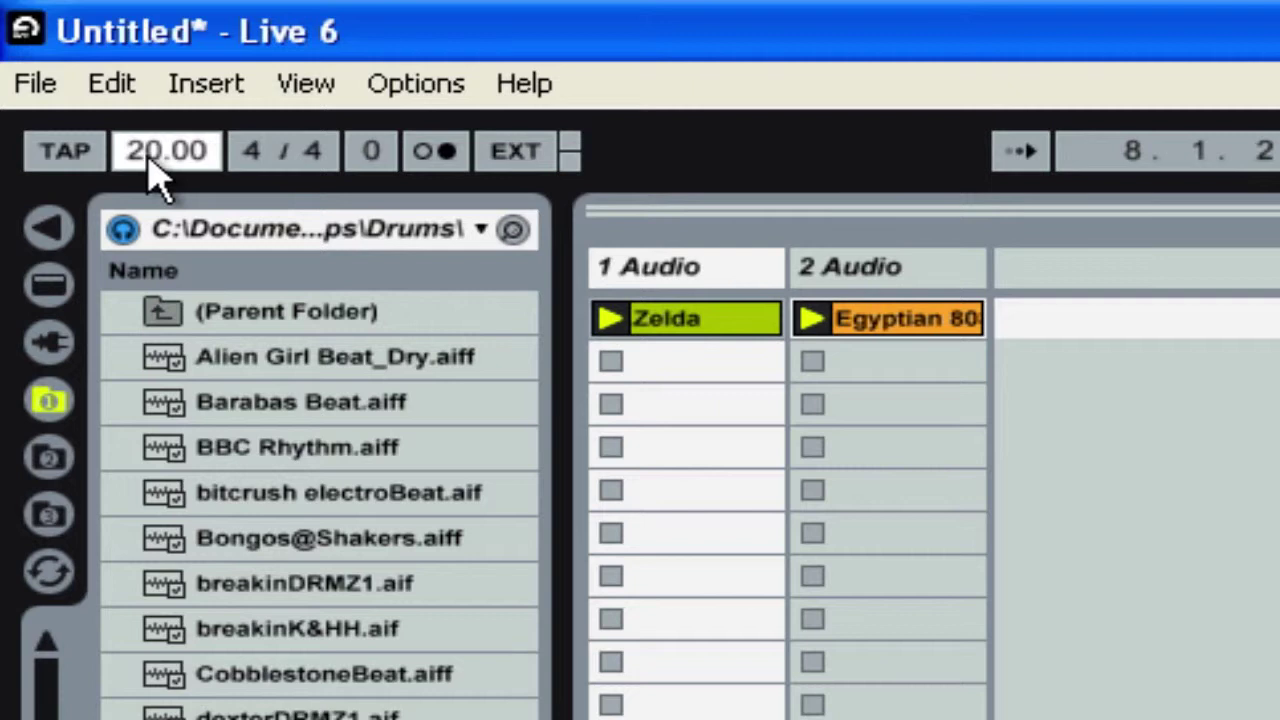
text(120)
key(Return)
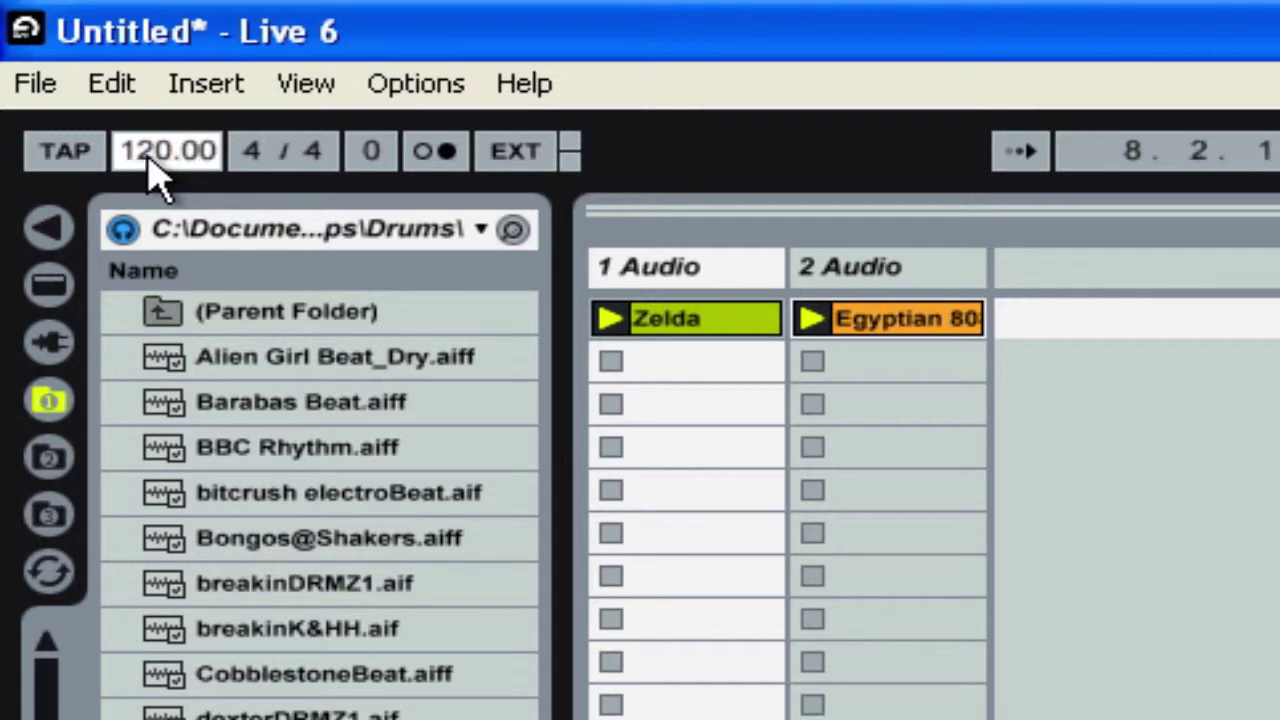
Tap out the tempo along with the beat using the TAP button
click(66, 155)
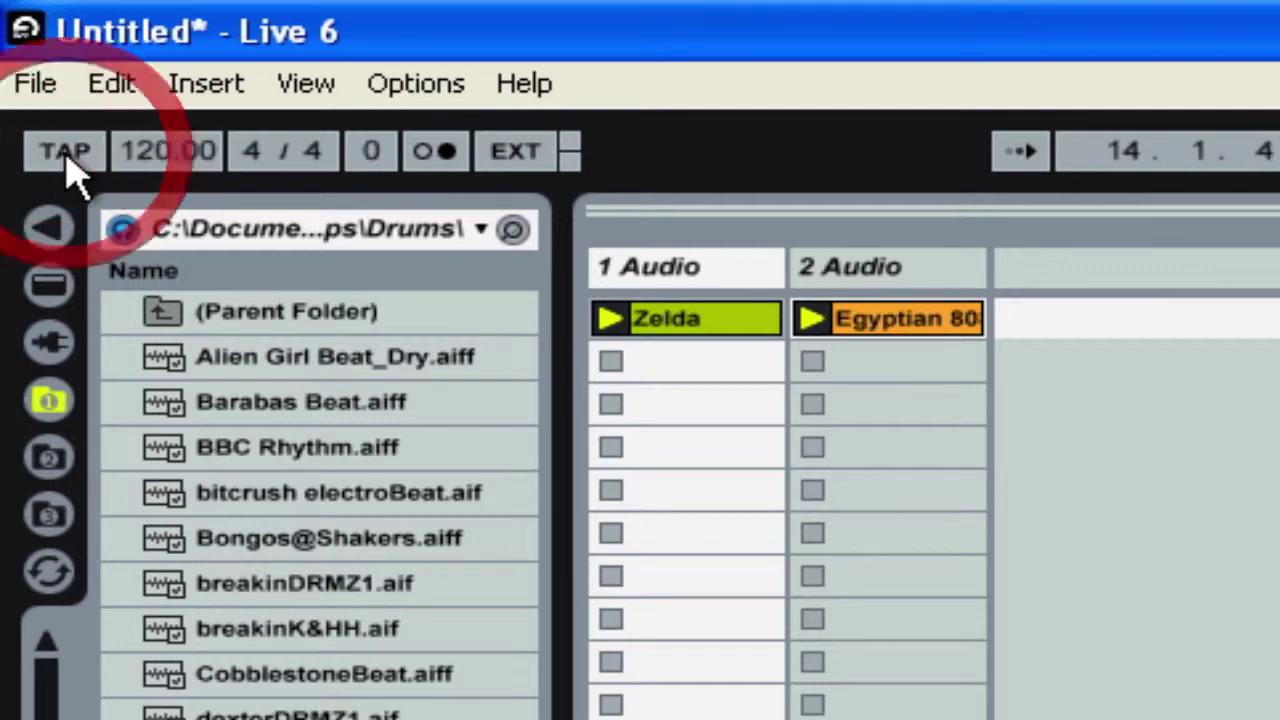
click(66, 155)
click(66, 155)
click(66, 155)
click(66, 155)
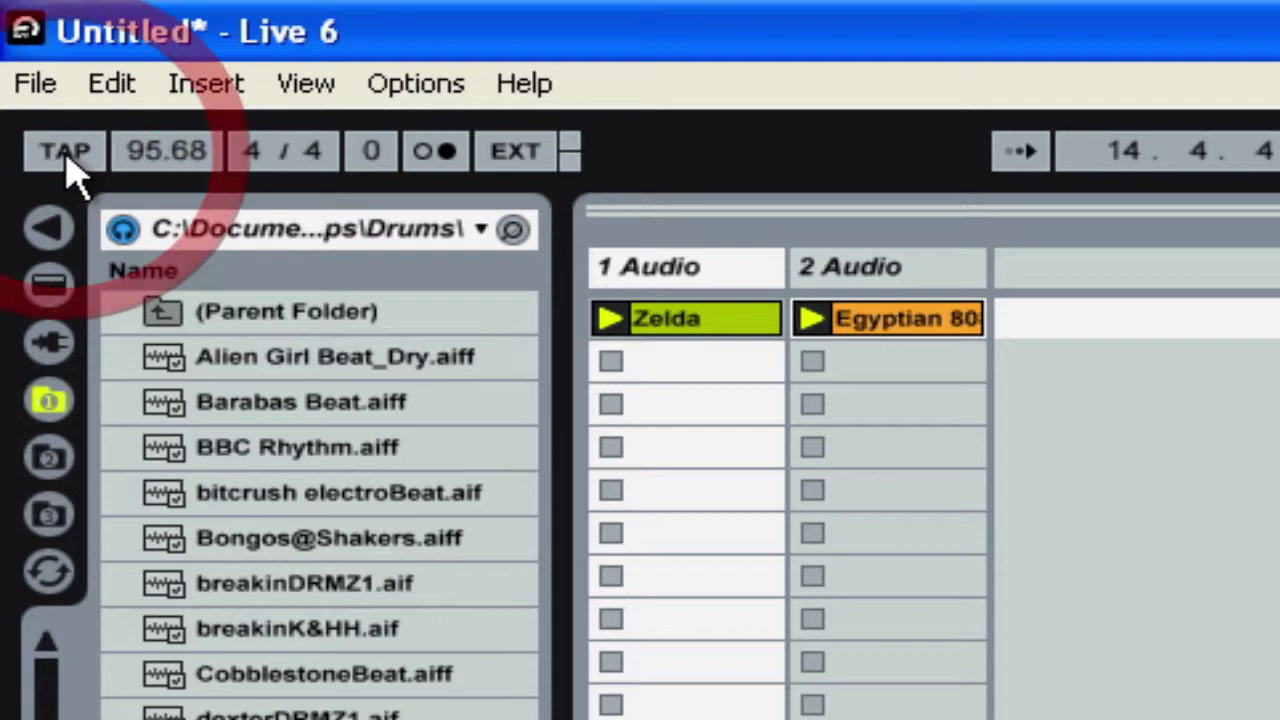
click(66, 155)
click(66, 155)
click(66, 155)
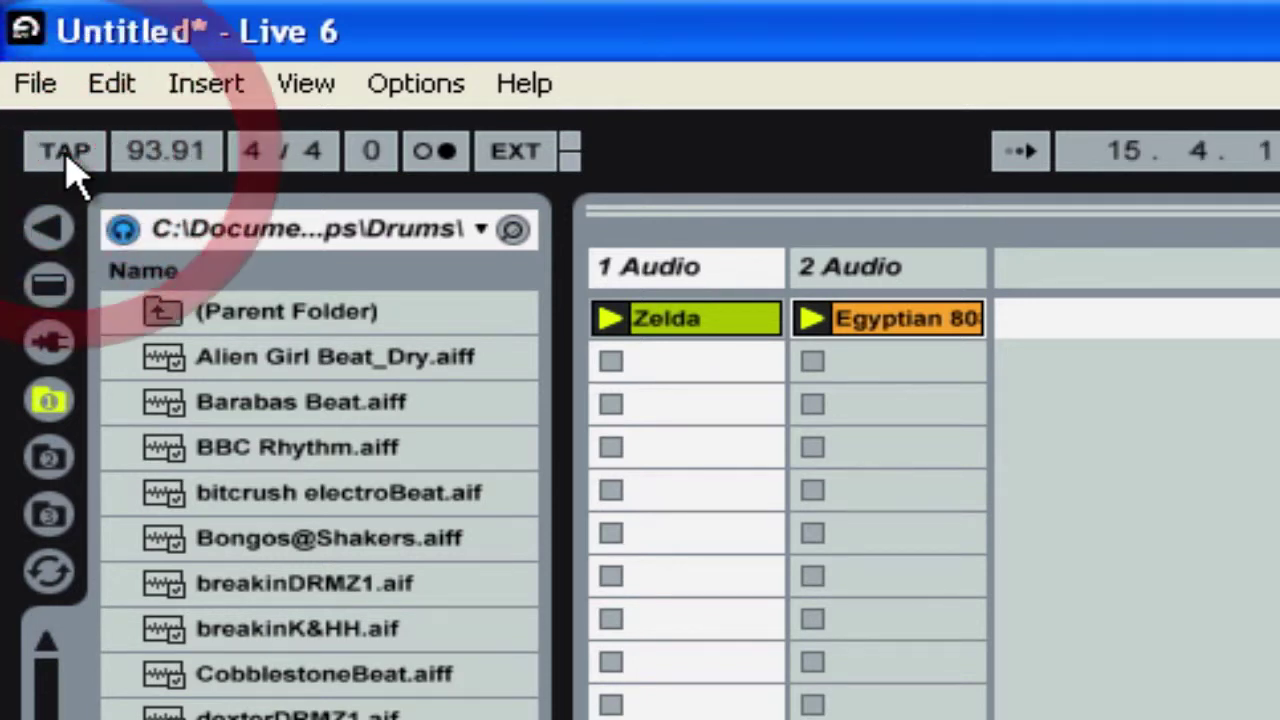
click(66, 155)
Enter 100 BPM, then settle on a tempo of 110 BPM
click(147, 160)
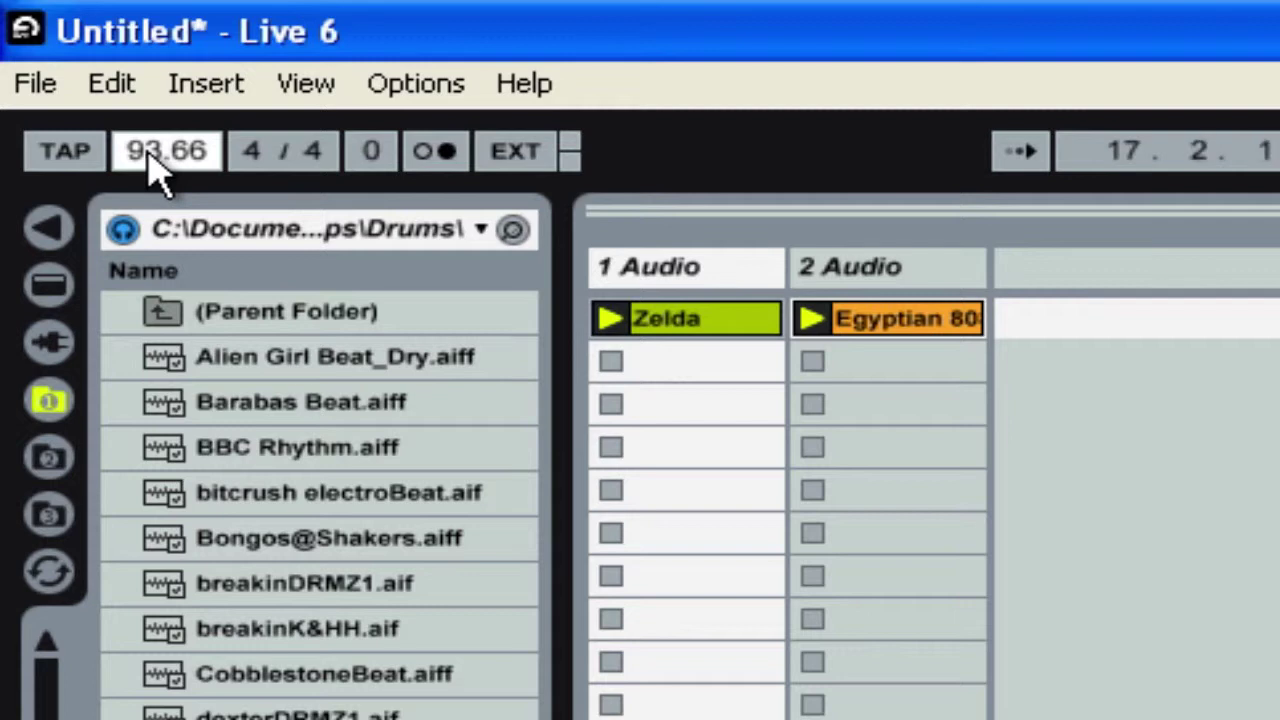
text(100)
key(Return)
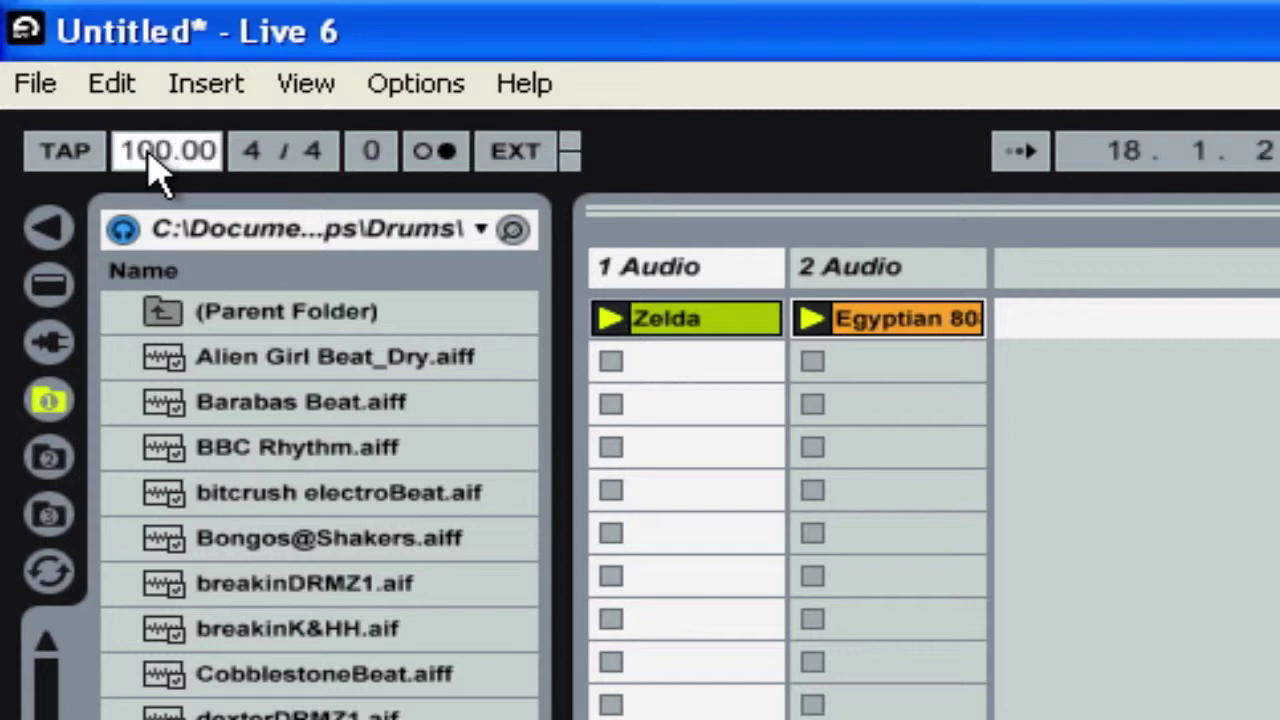
click(170, 152)
text(110)
key(Return)
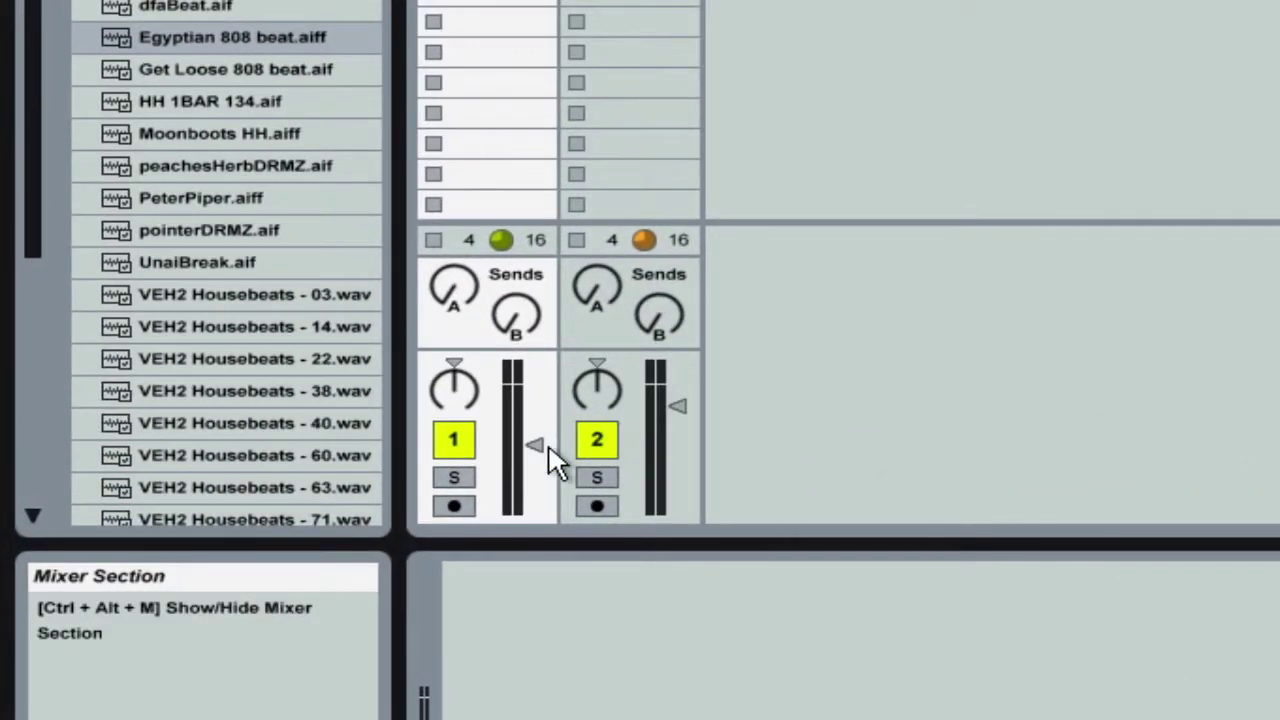
Set track 1's volume to about -32.9 dB and dismiss the Start menu to return to Live
drag(538, 445, 543, 457)
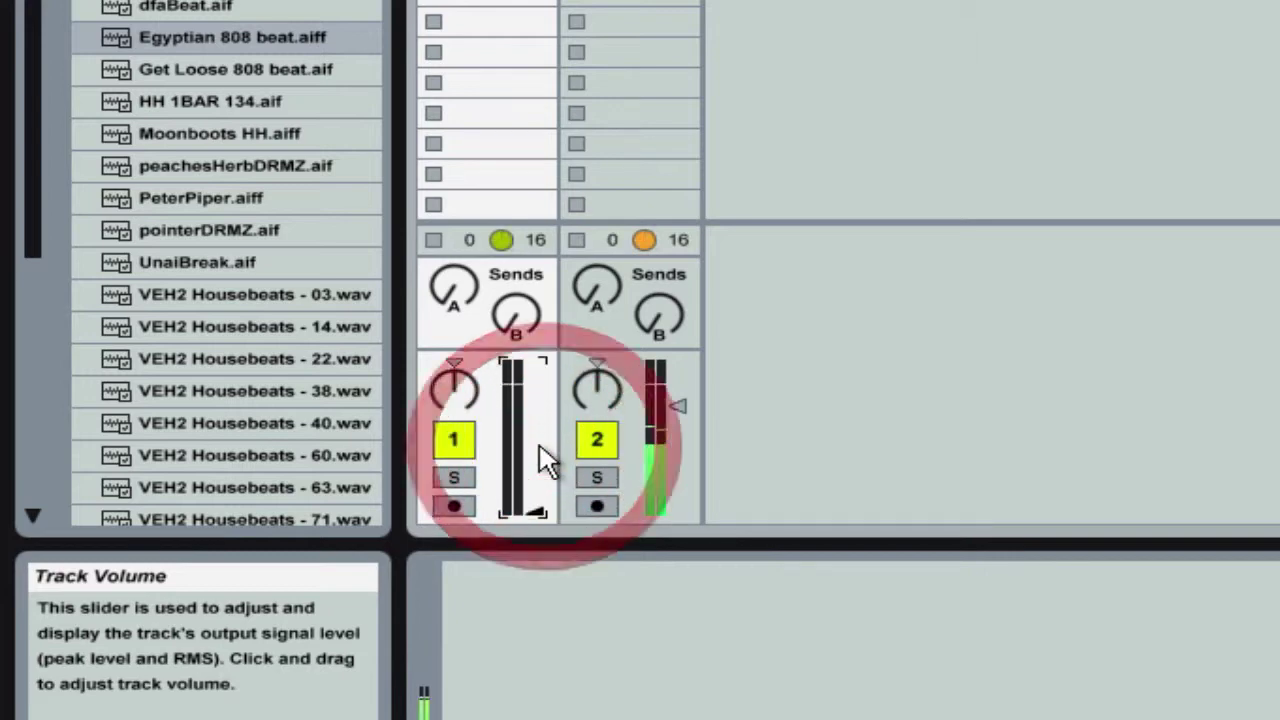
drag(524, 512, 534, 502)
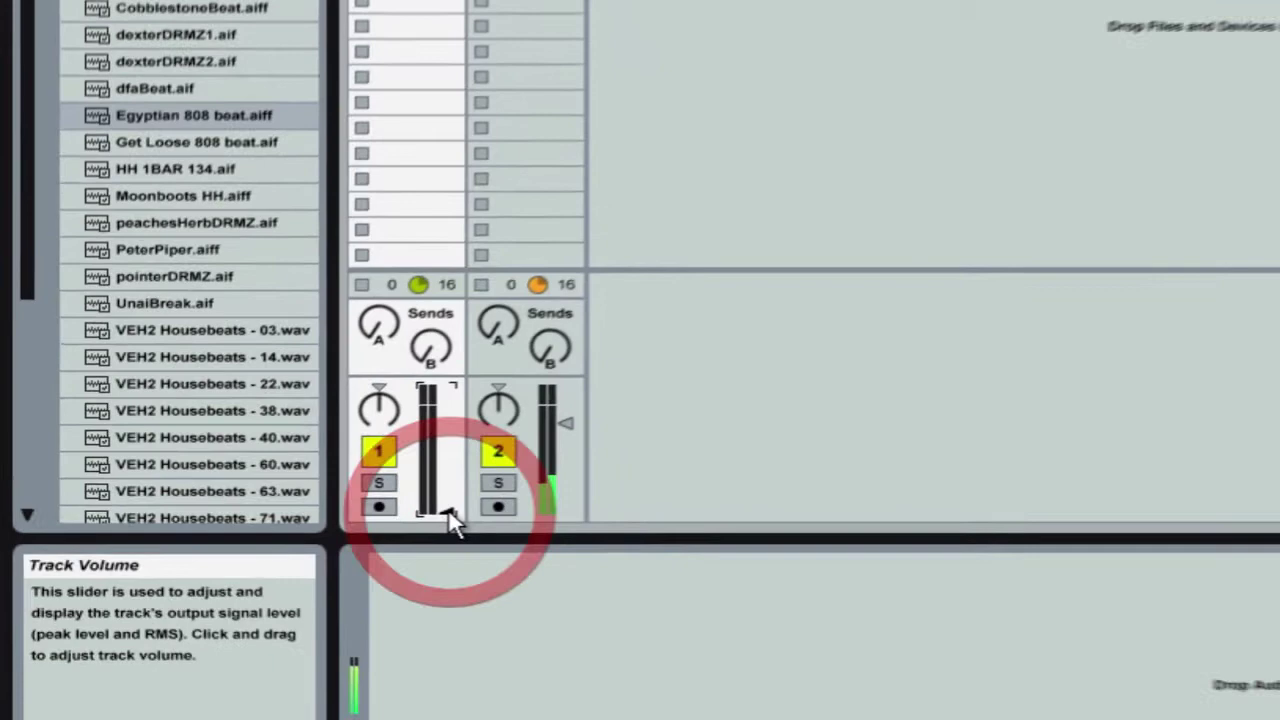
drag(359, 503, 363, 516)
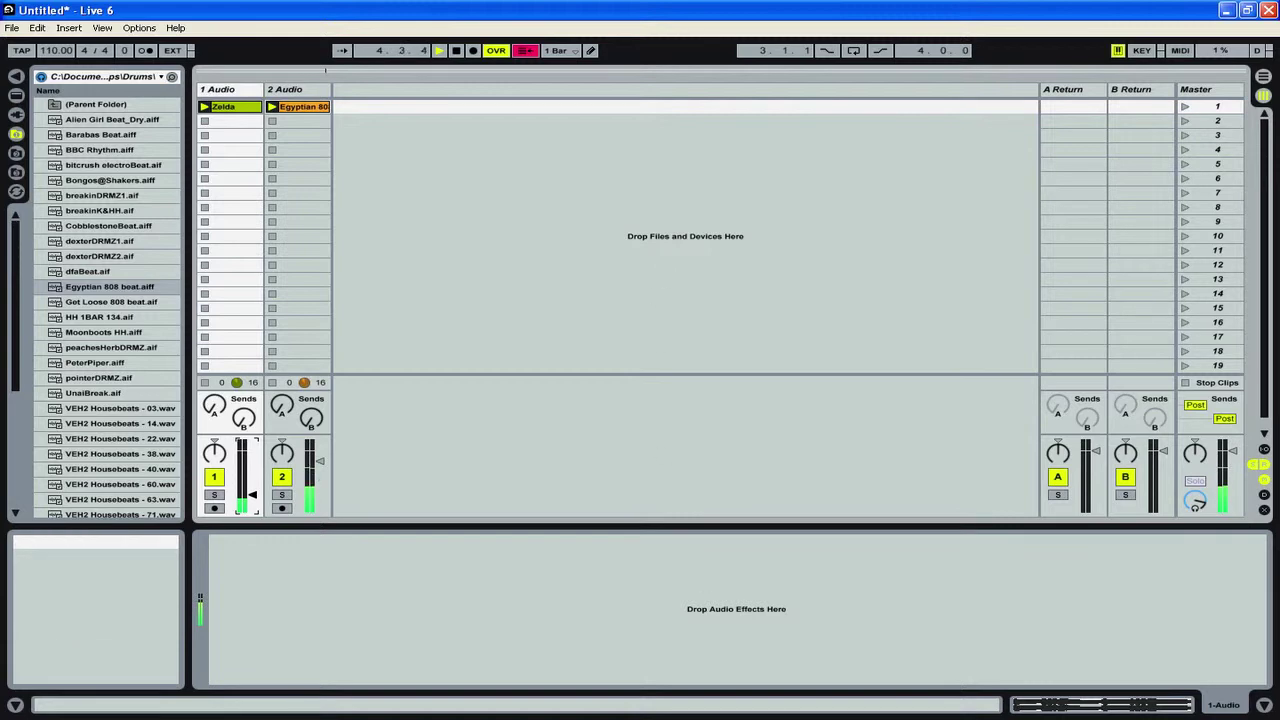
key(super+Tab)
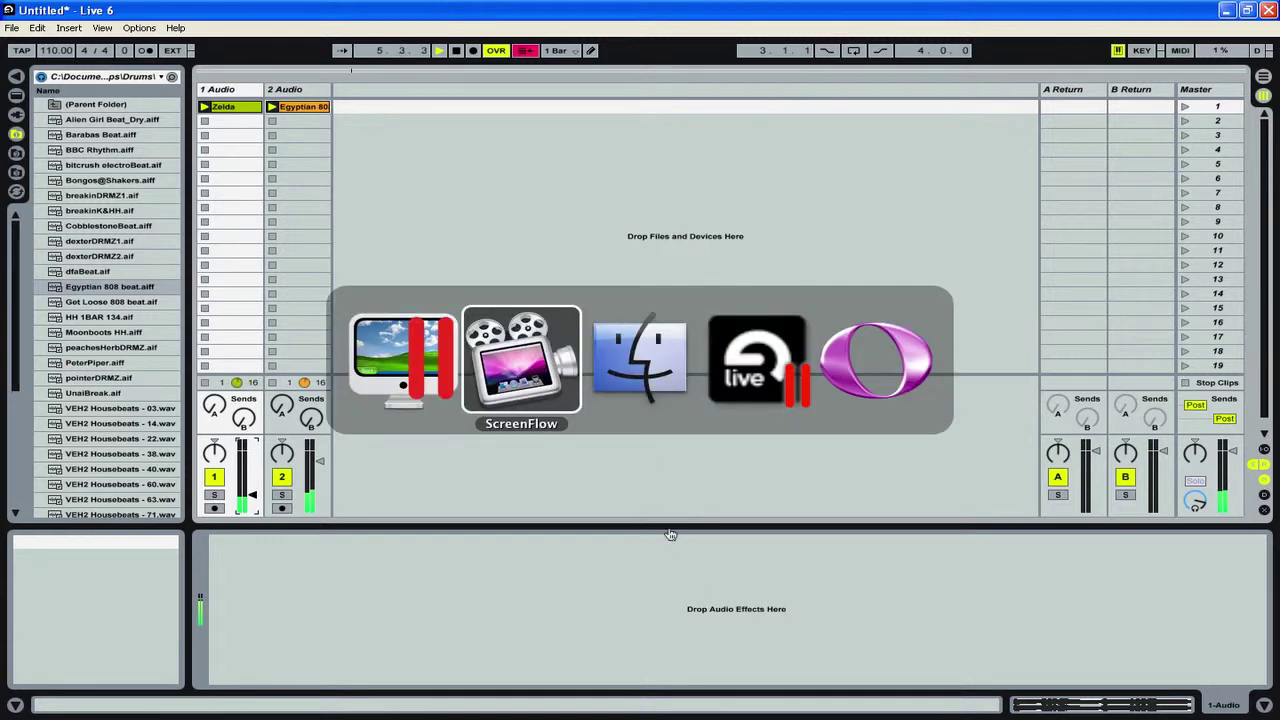
key(super+Tab)
key(super+Tab)
key(super+Tab)
key(super+Tab)
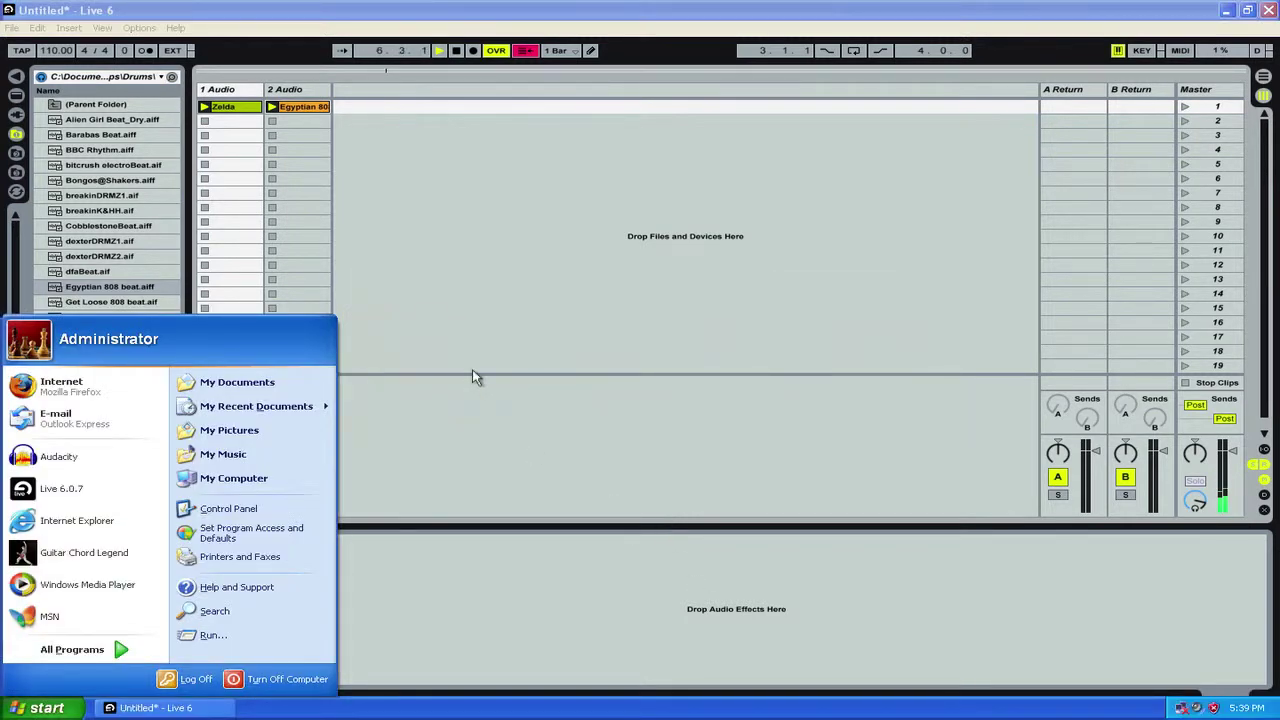
click(476, 377)
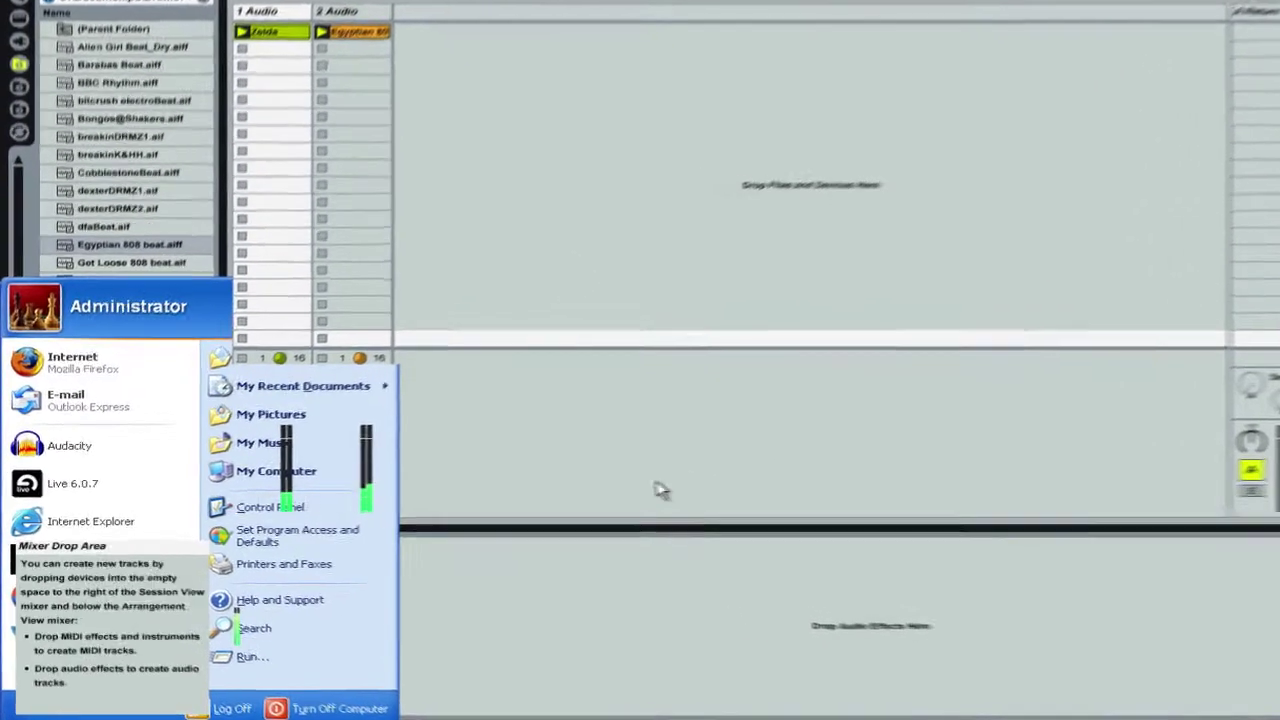
Raise and fine-tune the first audio track's volume, then begin panning it
click(533, 495)
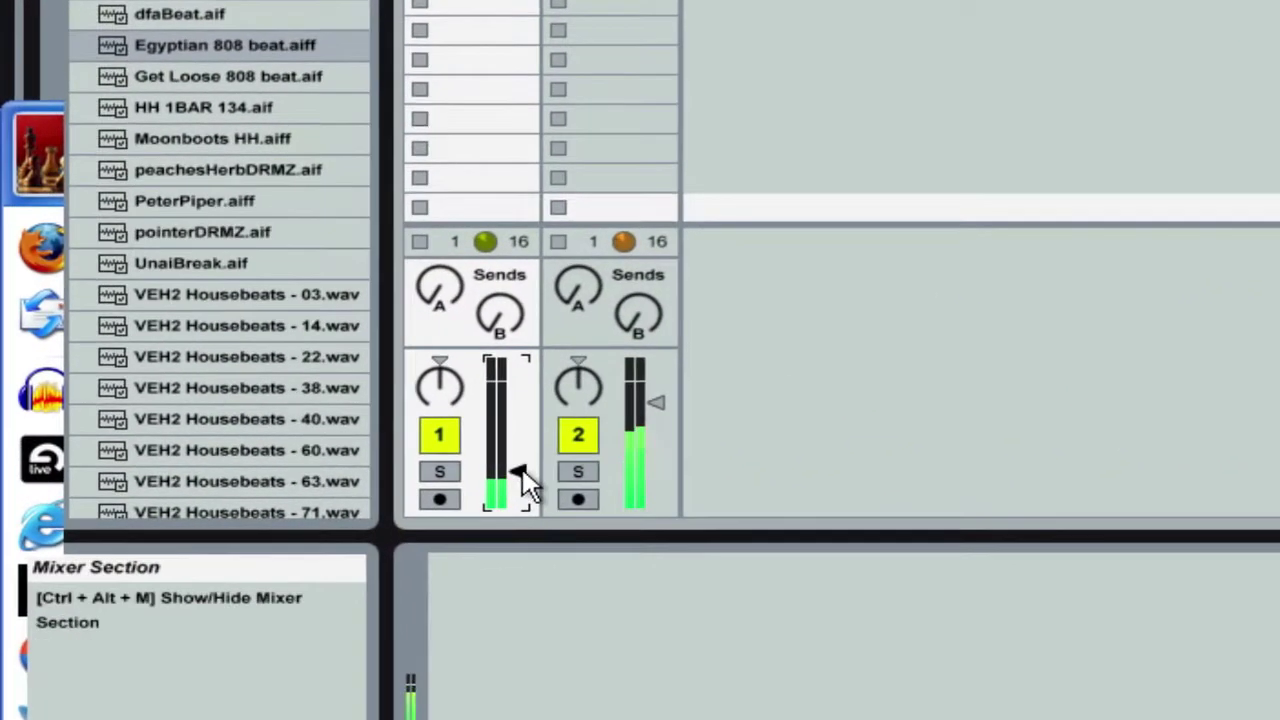
mouse_move(527, 484)
mouse_down()
mouse_move(523, 457)
mouse_move(529, 490)
mouse_up()
click(660, 402)
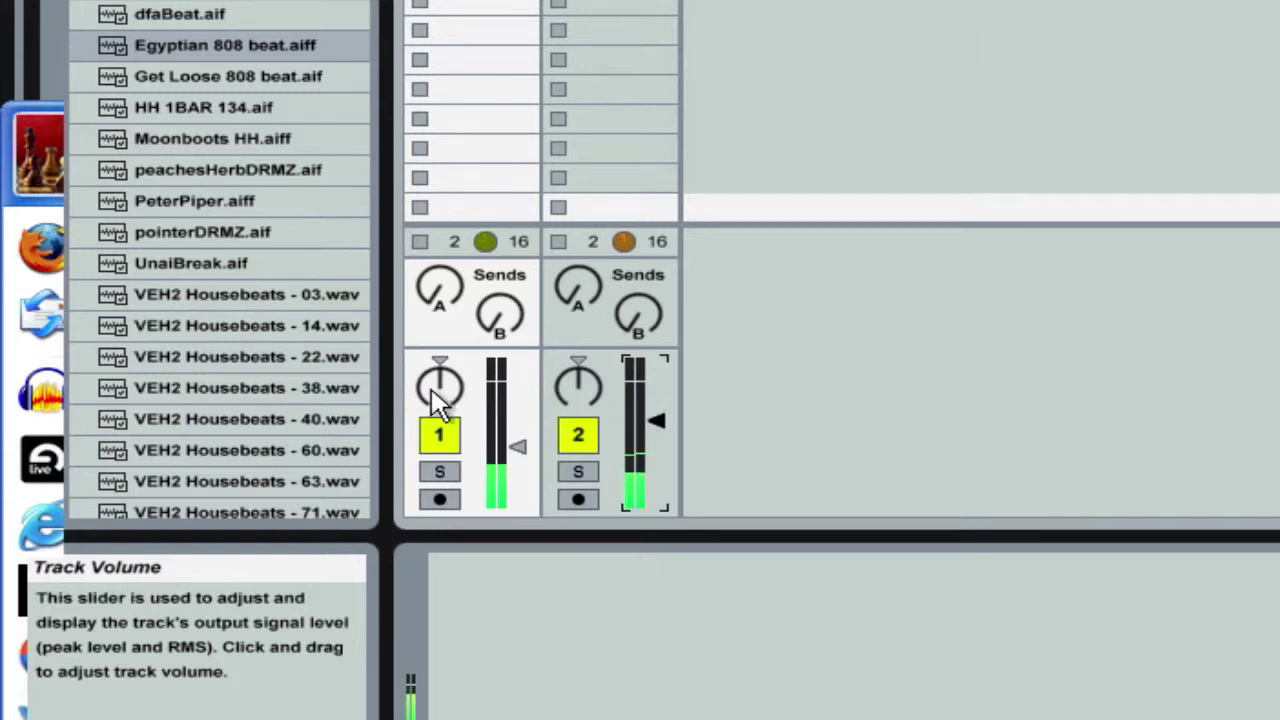
drag(443, 398, 421, 265)
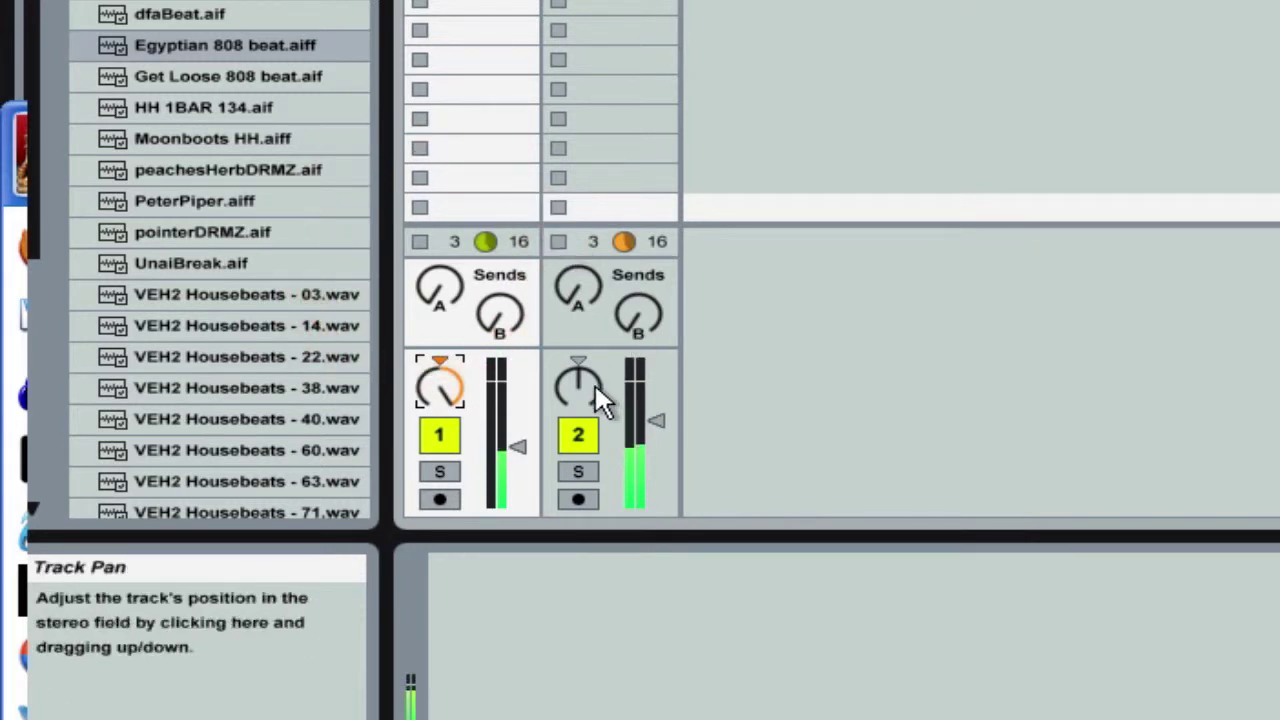
Pan track 2 to the right and track 1 to the left
click(580, 494)
drag(574, 392, 573, 368)
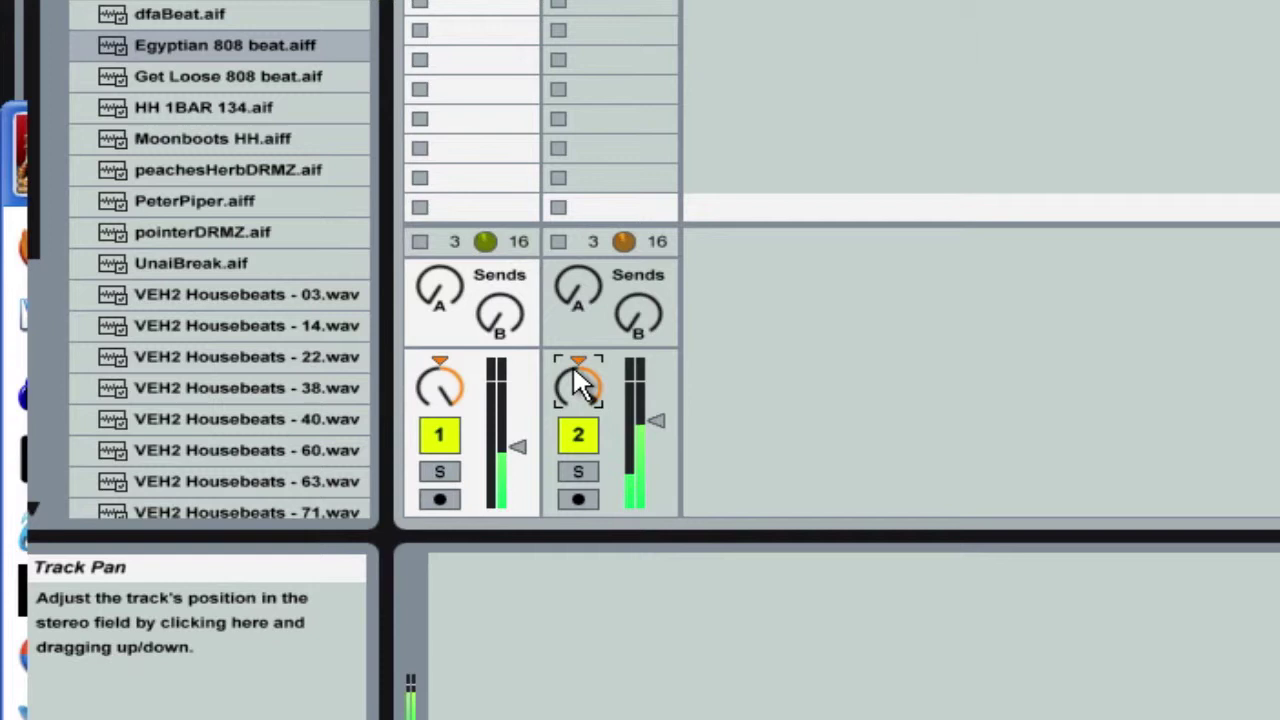
mouse_move(457, 390)
mouse_down()
mouse_move(440, 381)
mouse_move(451, 368)
mouse_move(443, 394)
mouse_up()
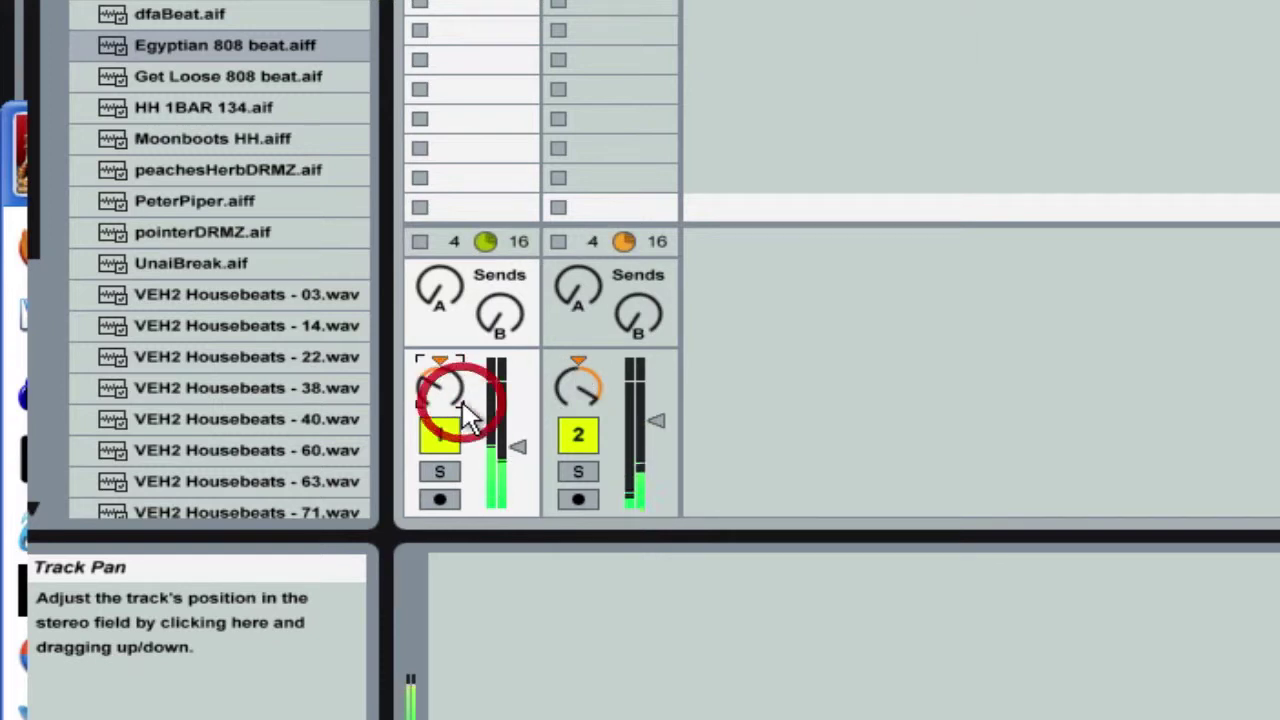
Solo and unsolo each track, then mute and unmute both tracks
click(438, 472)
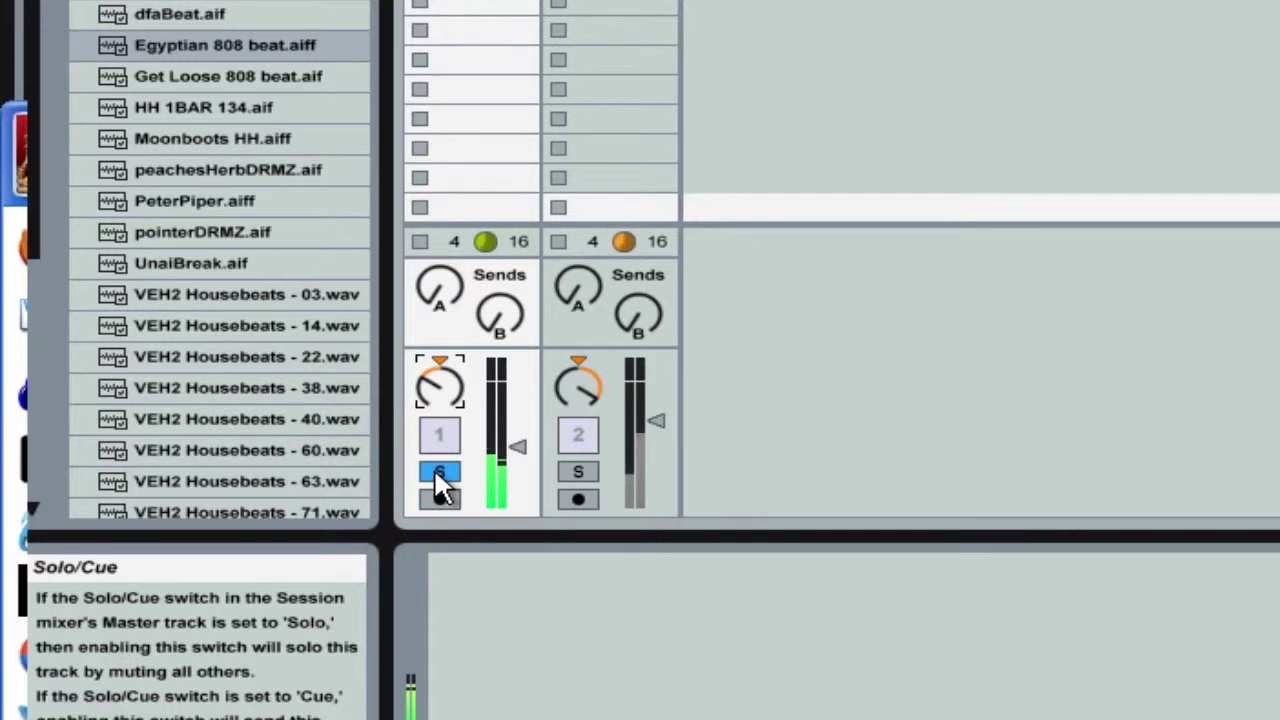
click(438, 472)
click(582, 472)
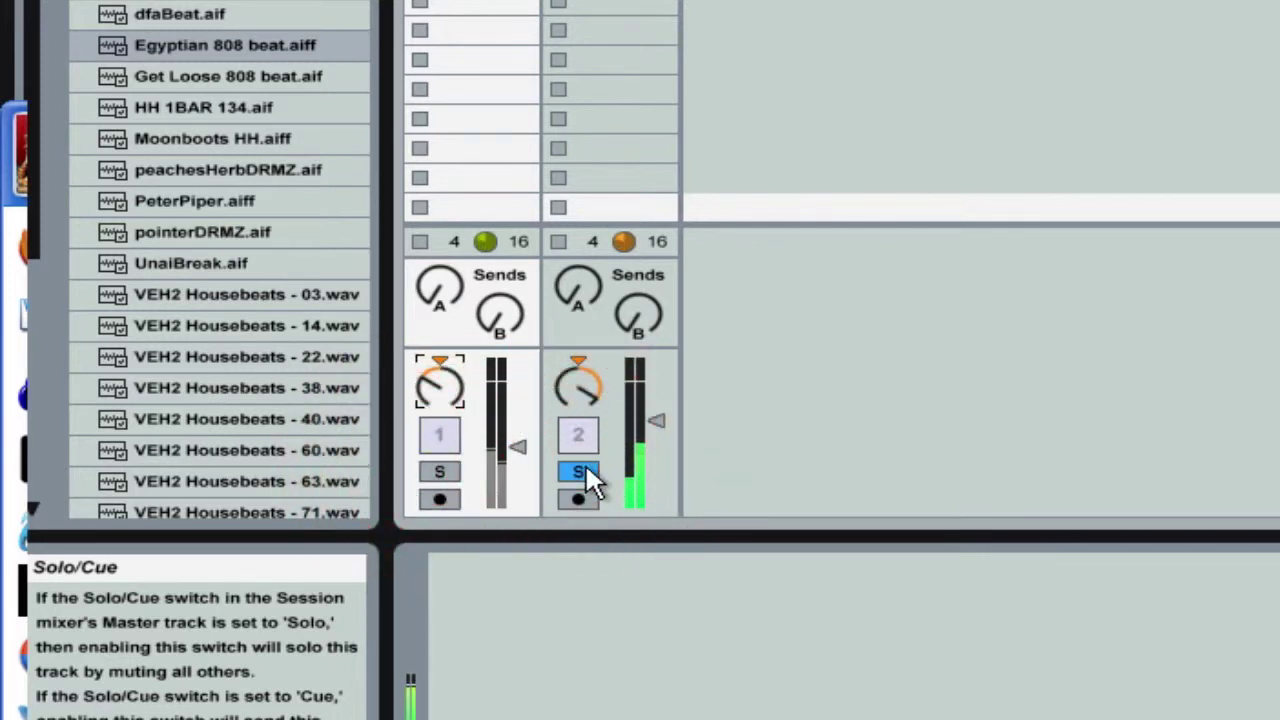
click(582, 472)
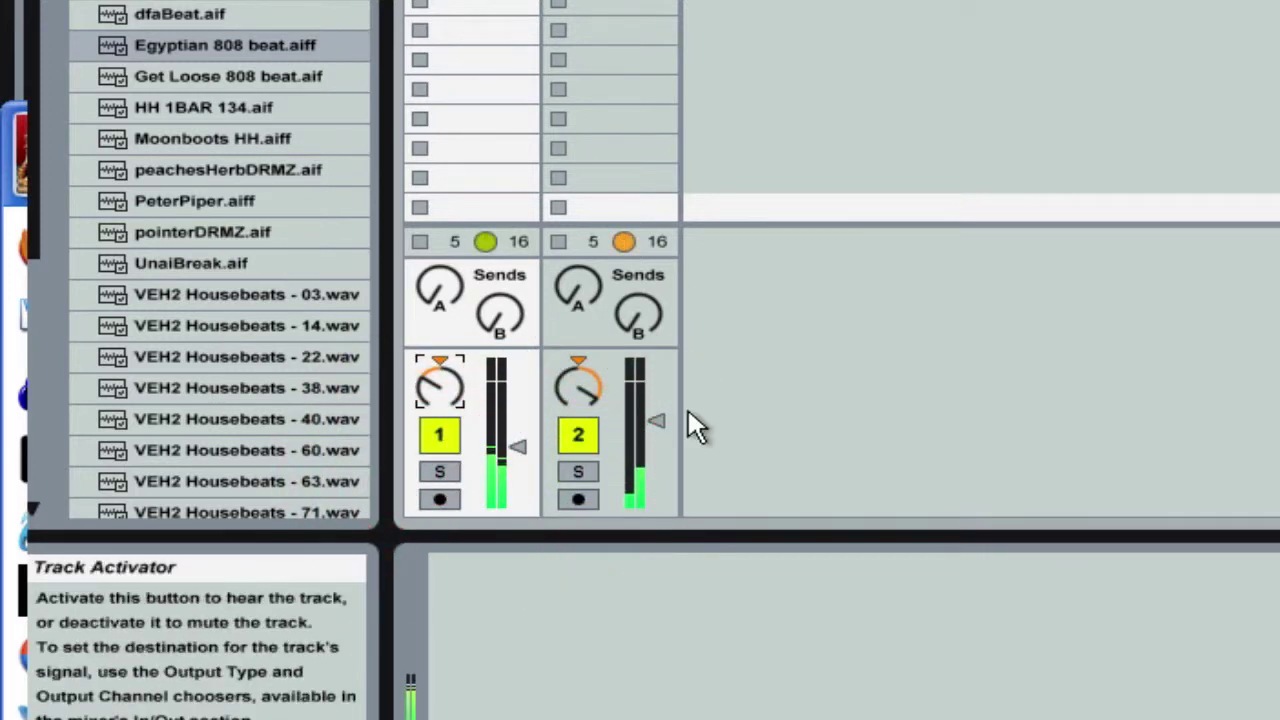
click(576, 434)
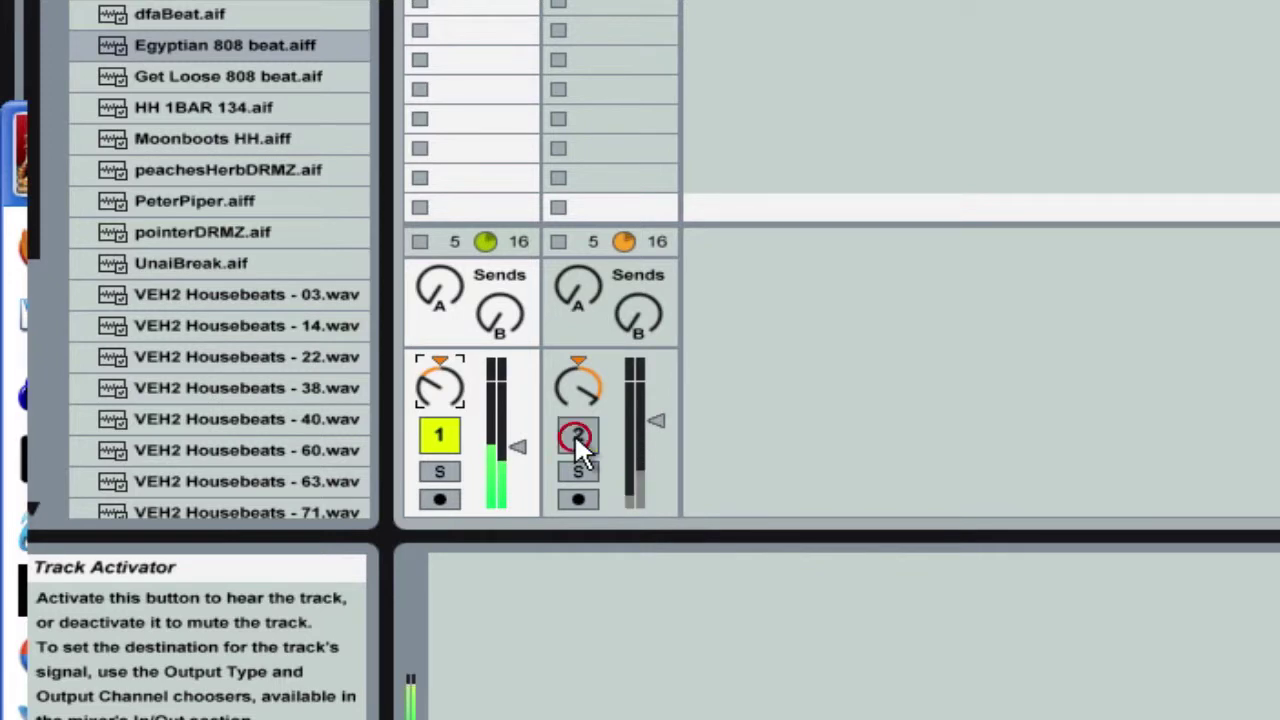
click(440, 434)
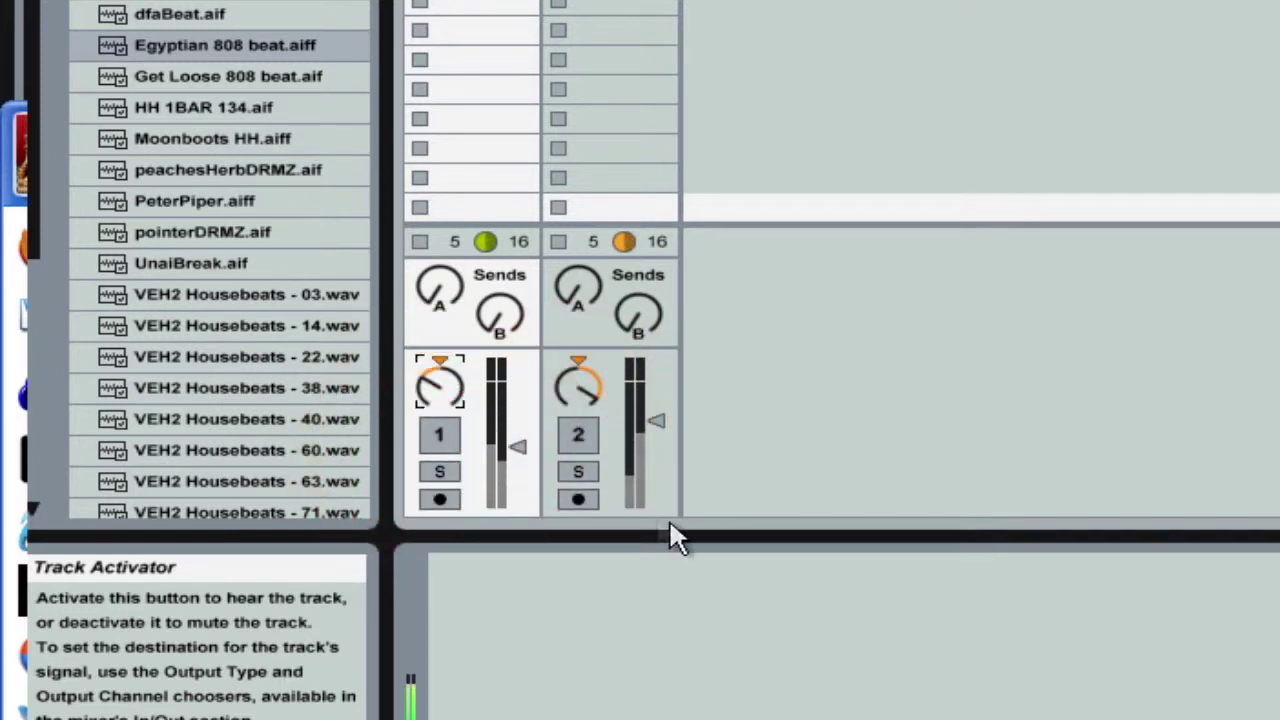
click(580, 435)
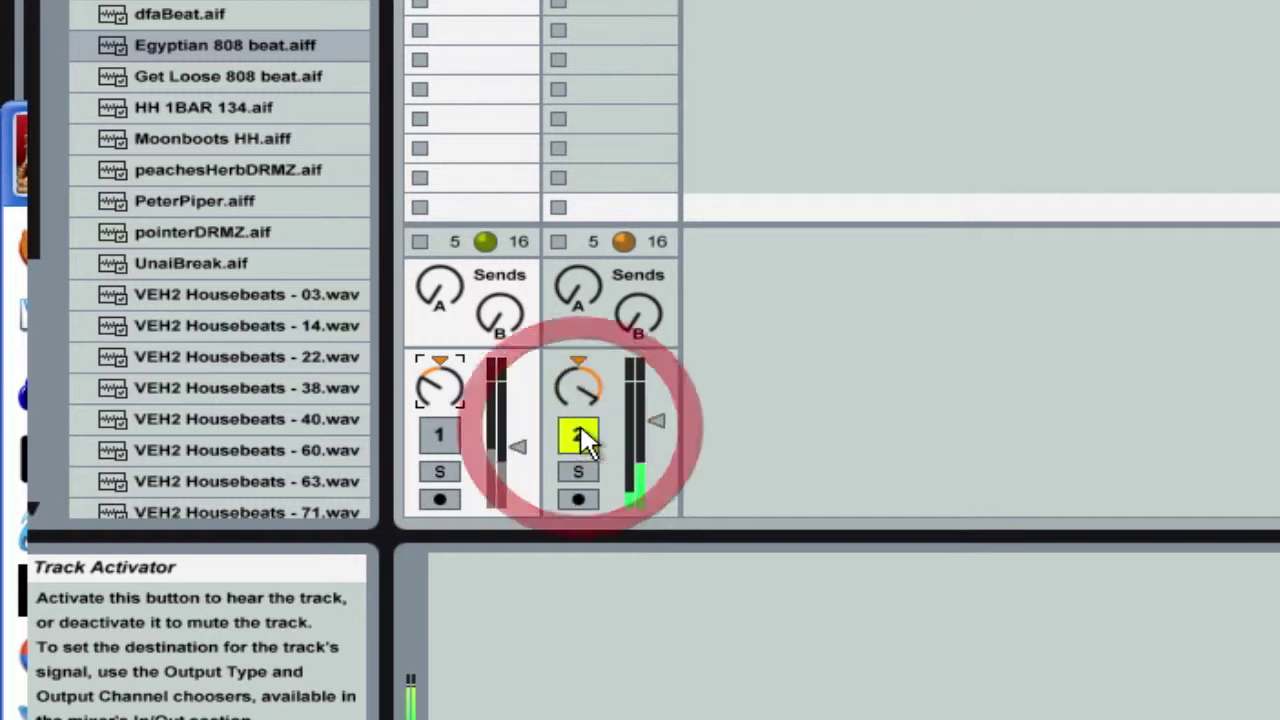
click(446, 440)
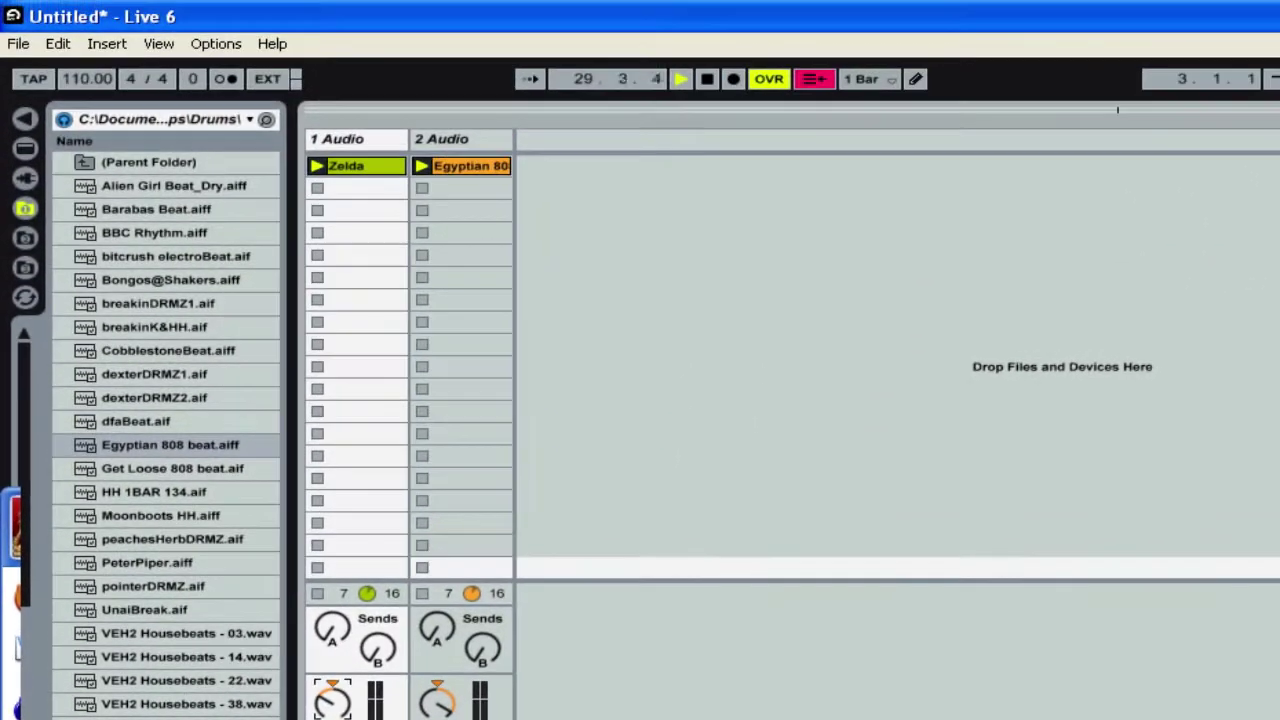
Stop both loops, then add CobblestoneBeat and dexterDRMZ2 to 2 Audio and dfaBeat to 1 Audio's second slot
click(315, 233)
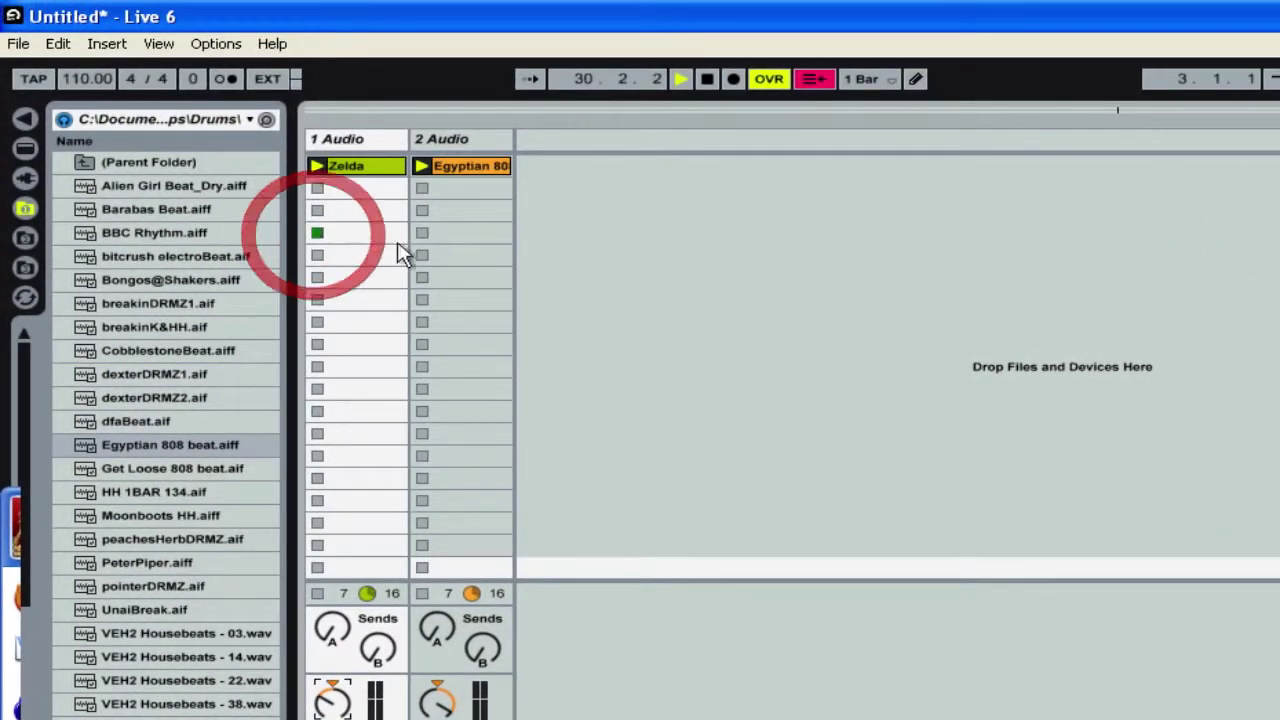
click(422, 236)
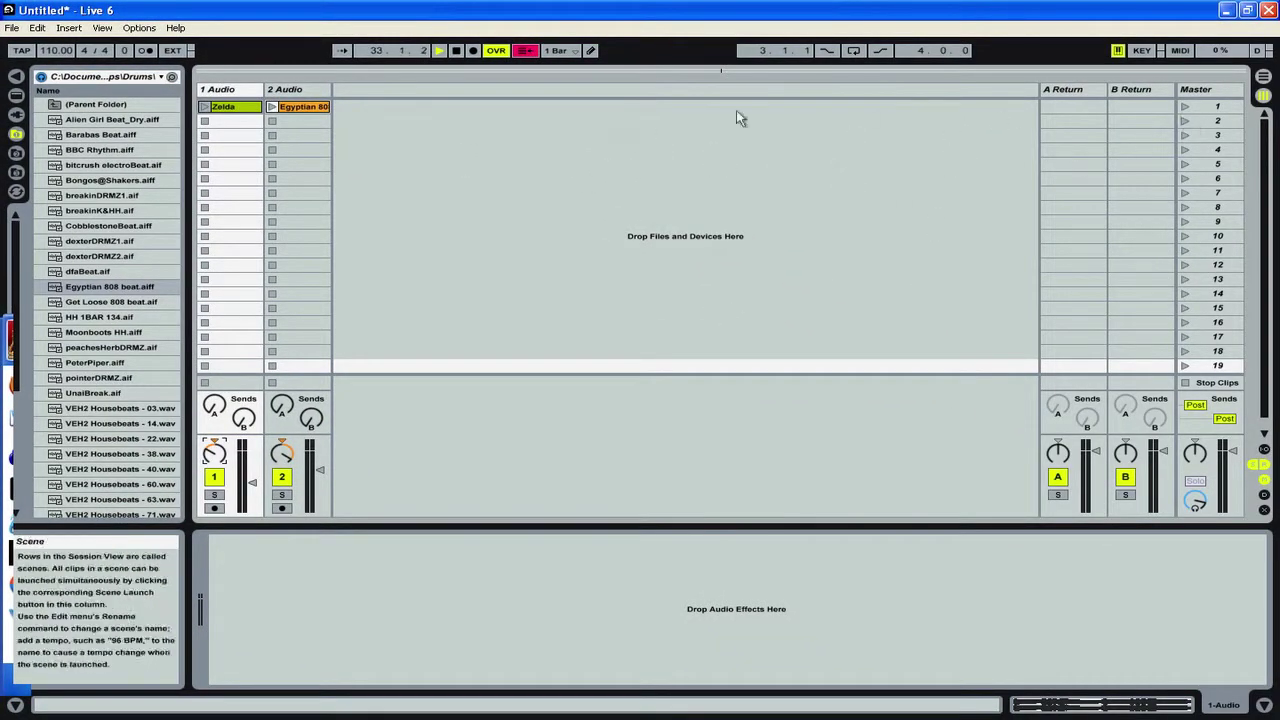
drag(100, 226, 308, 128)
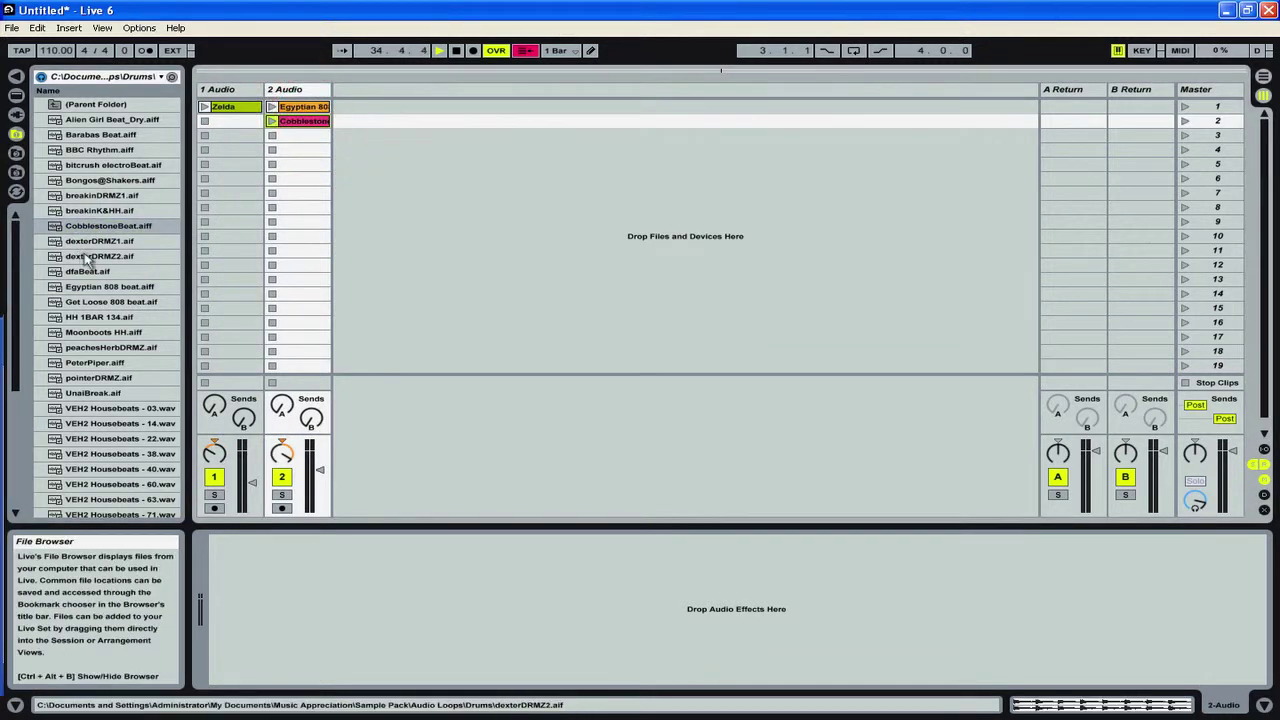
drag(88, 260, 305, 135)
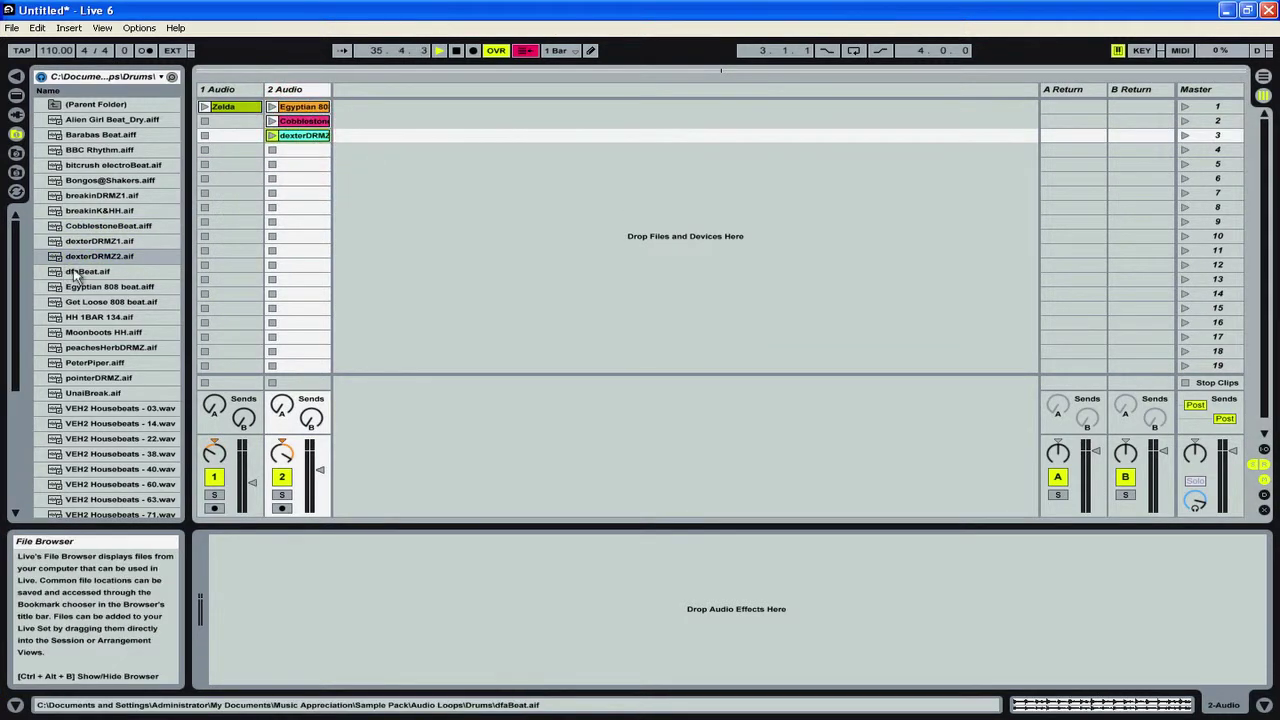
drag(75, 277, 222, 123)
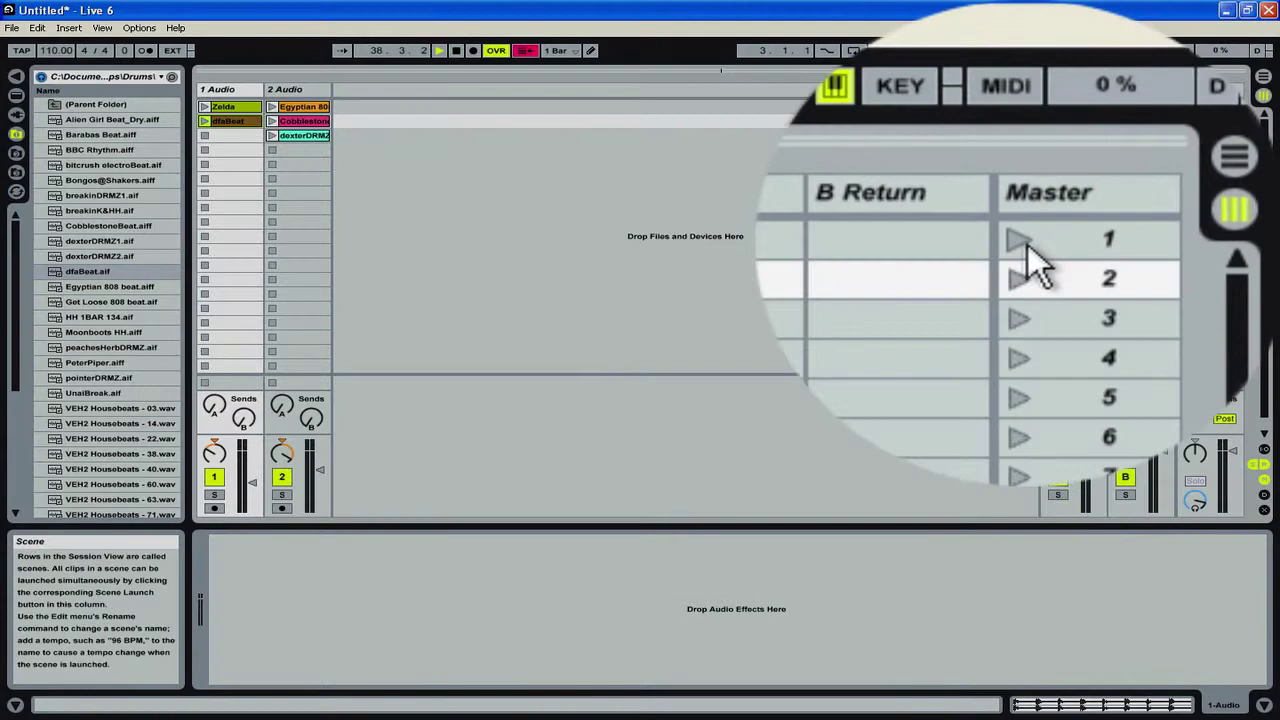
Launch scenes 1, 2 and 3, set track 2's pan to 2R, and stop playback
click(1185, 106)
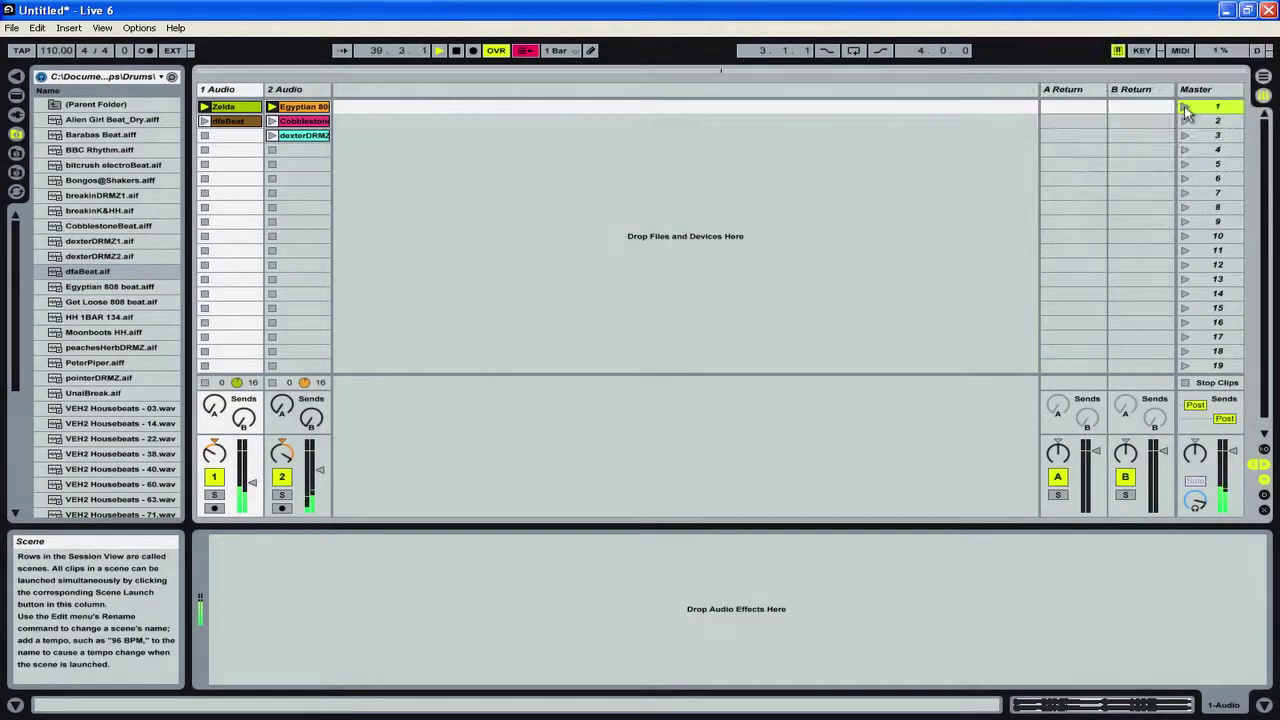
click(1185, 120)
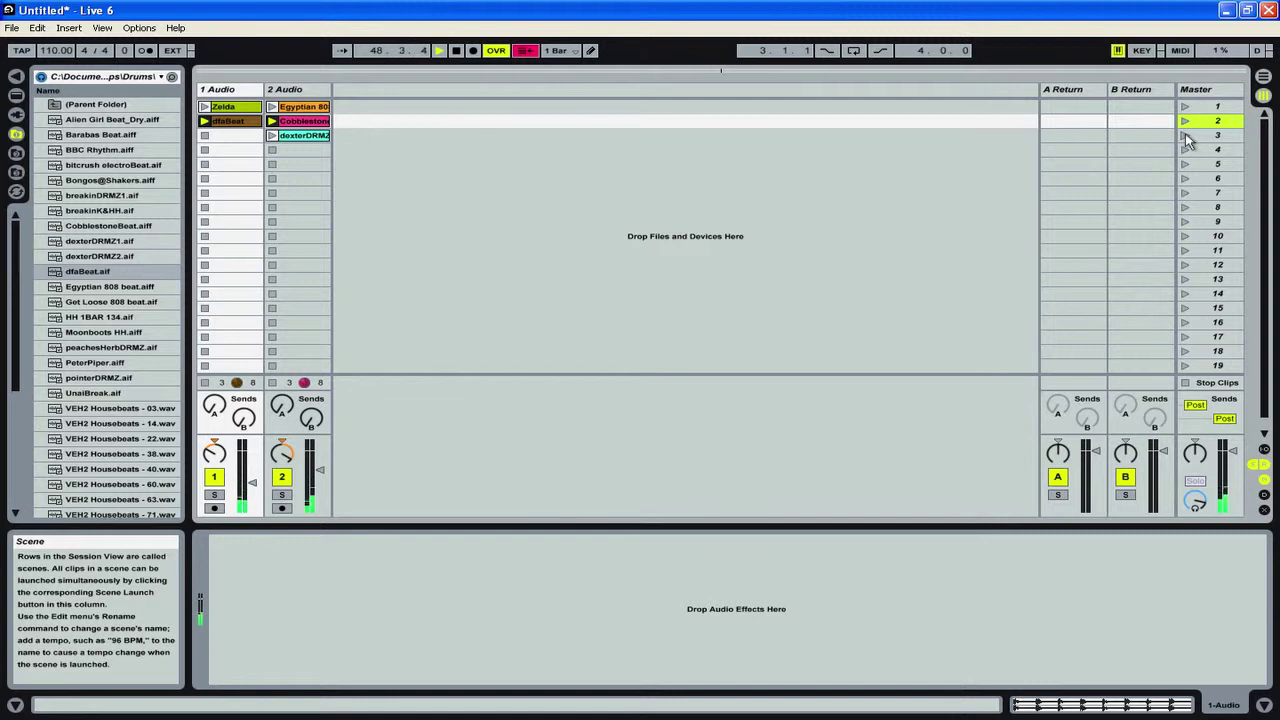
click(1185, 135)
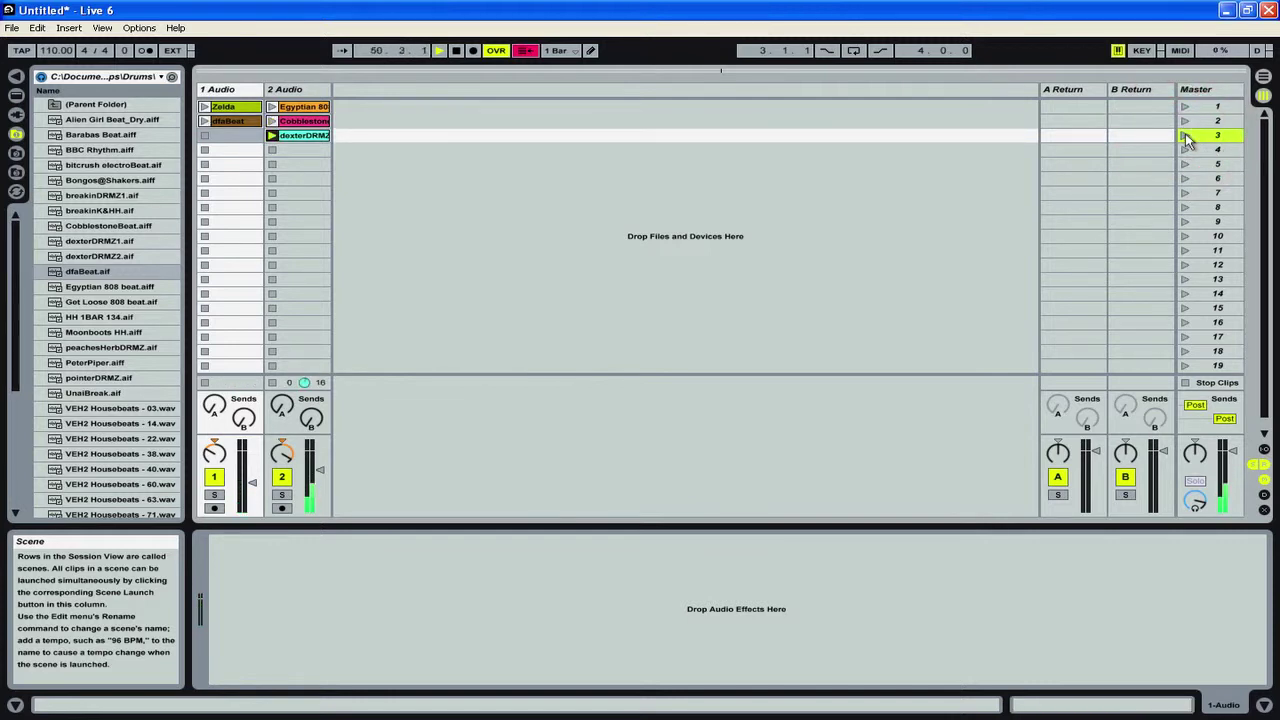
click(286, 452)
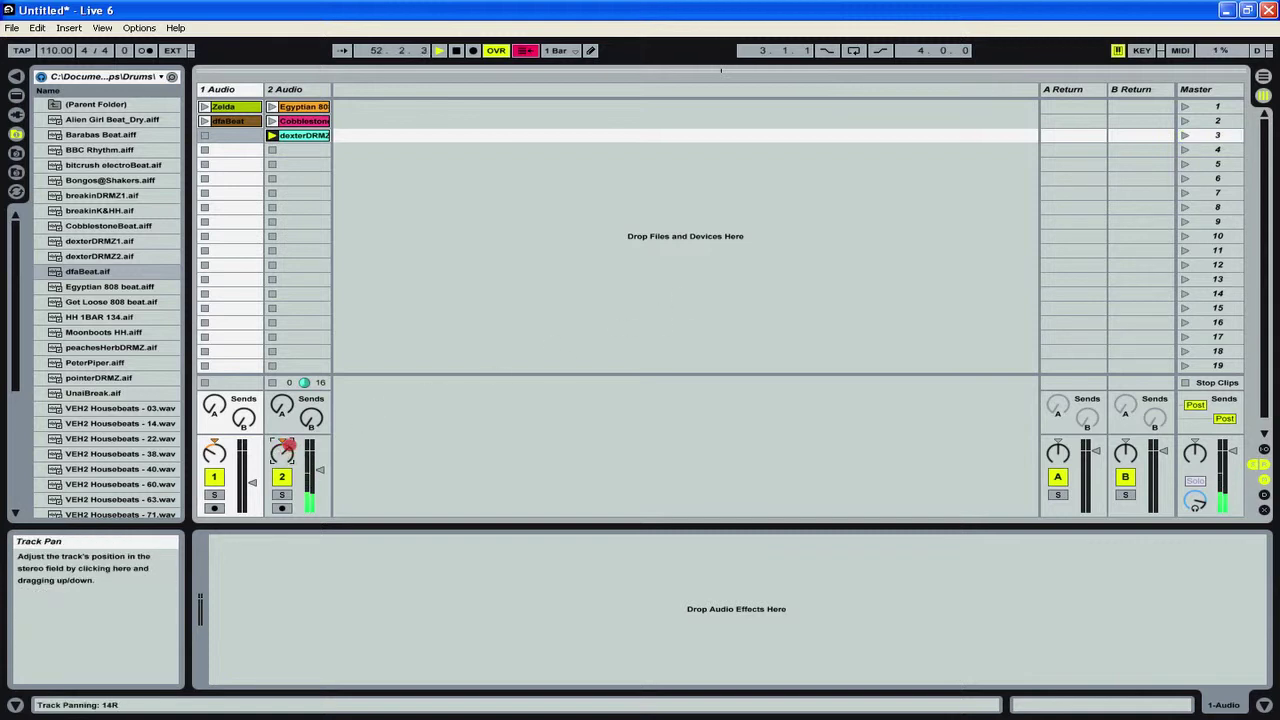
drag(287, 455, 291, 460)
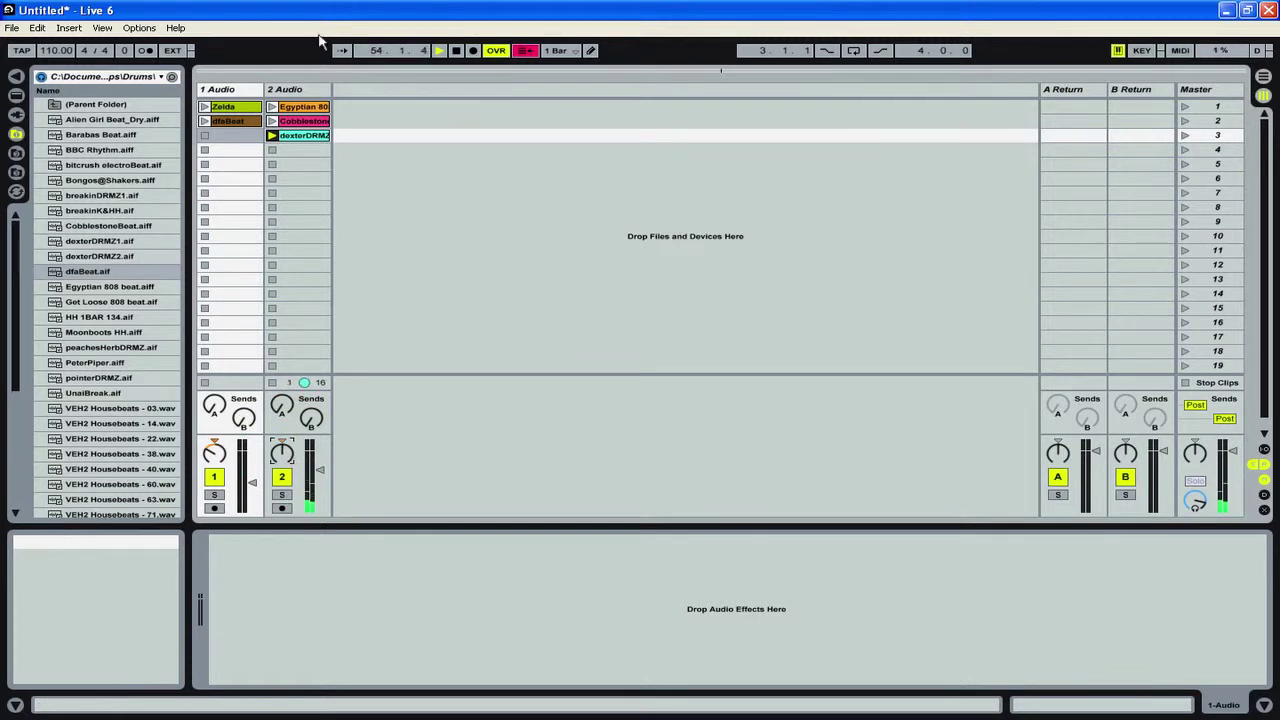
click(455, 52)
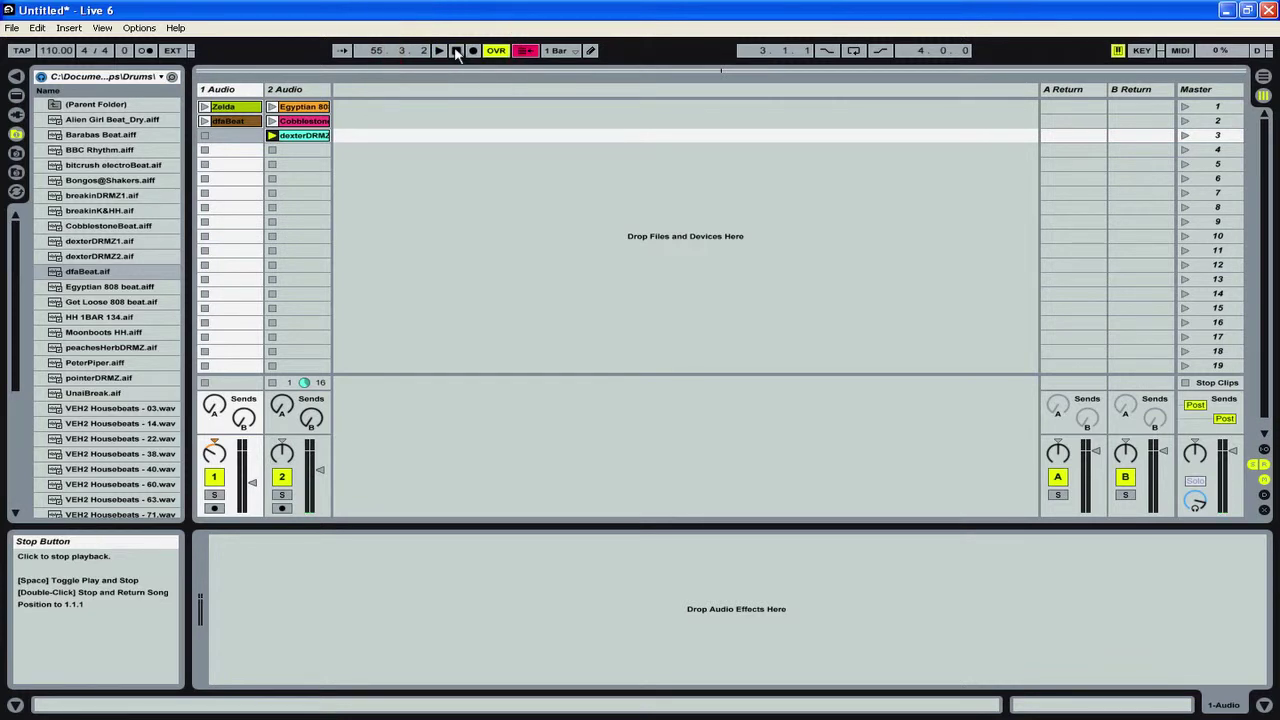